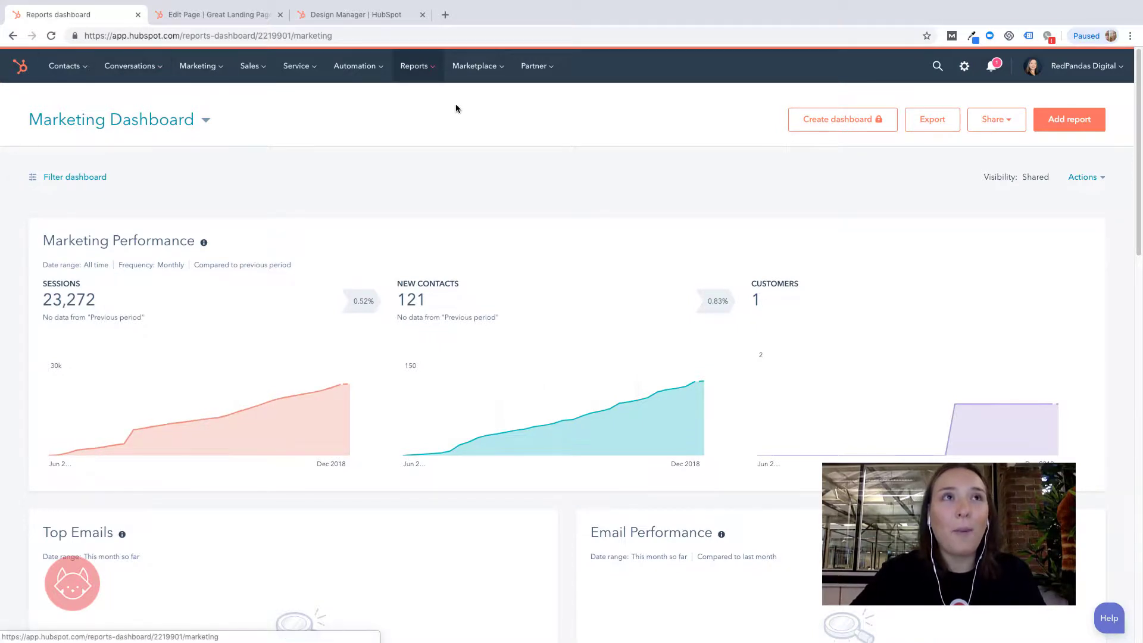
Step: Go from the reports dashboard to Marketing > Files and Templates > Marketplace
click(222, 71)
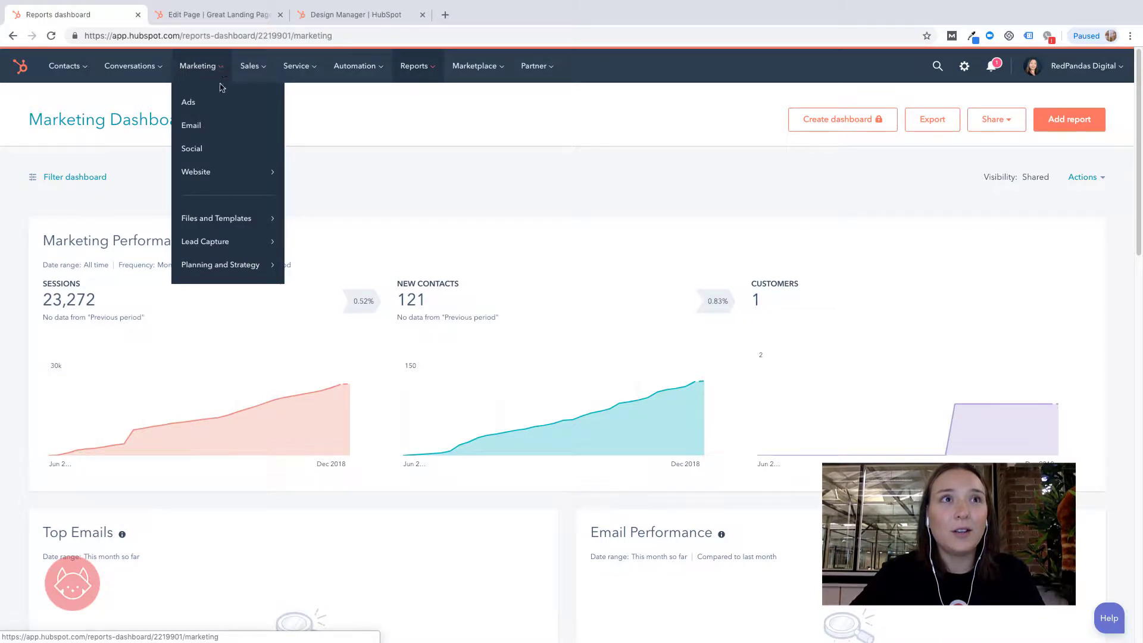
mouse_move(212, 219)
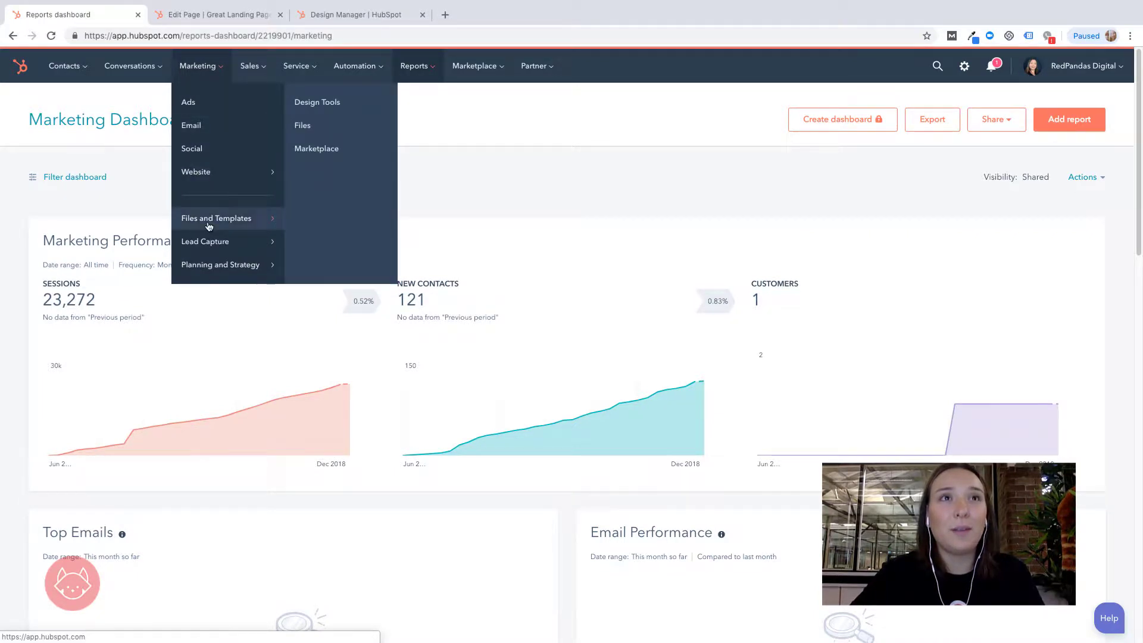
click(317, 152)
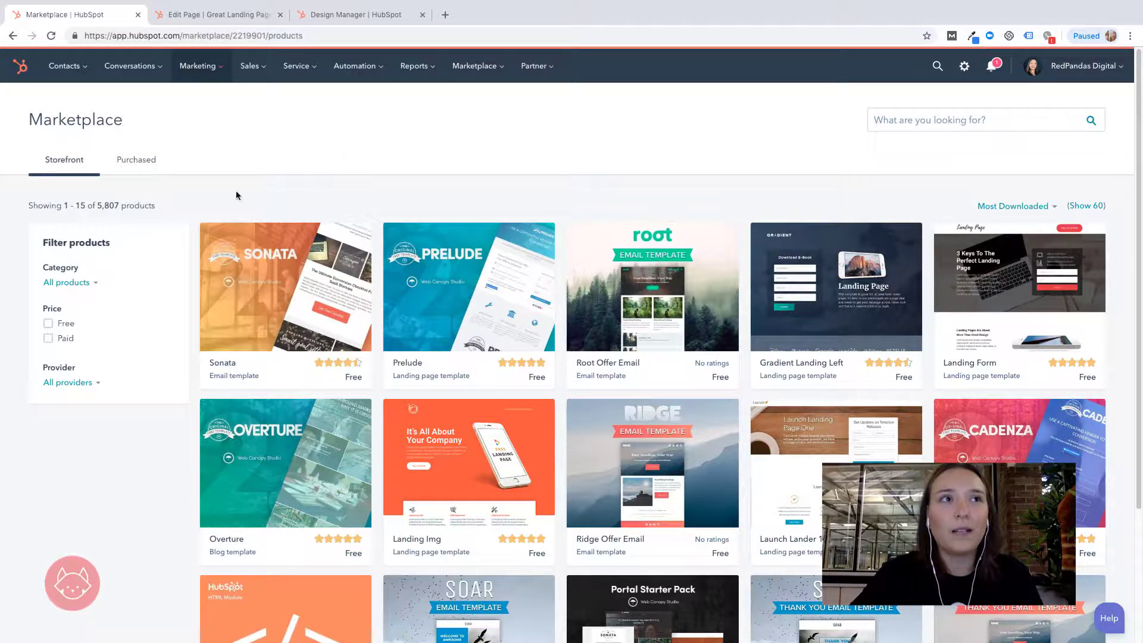
Step: Filter Marketplace products to Category Modules, Price Free, and Works with Website / Landing page
click(67, 283)
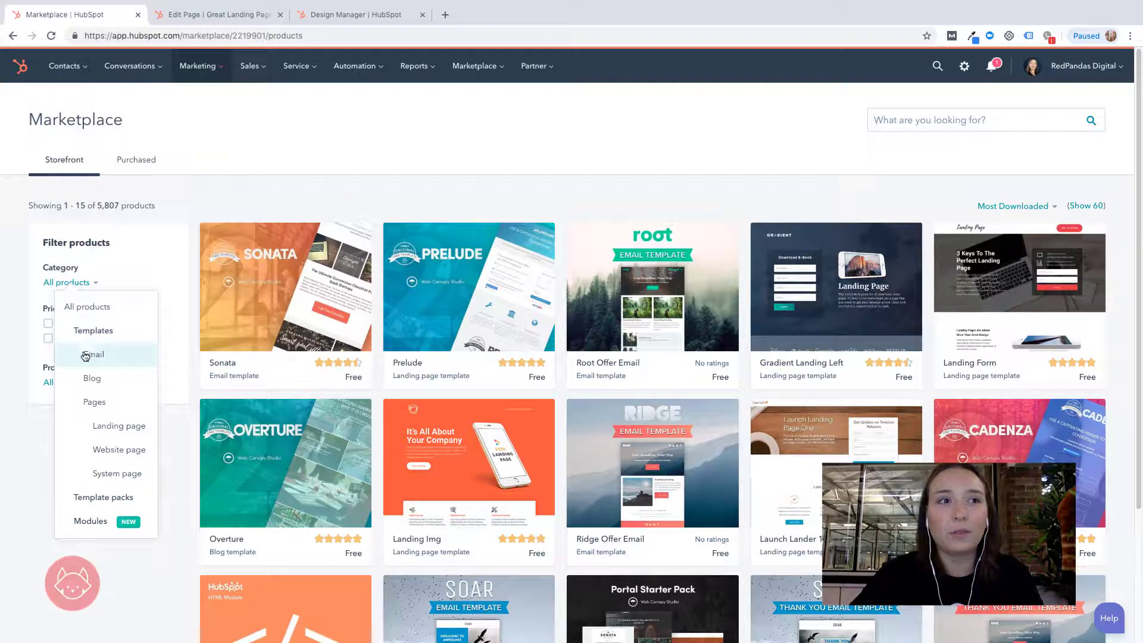
click(109, 524)
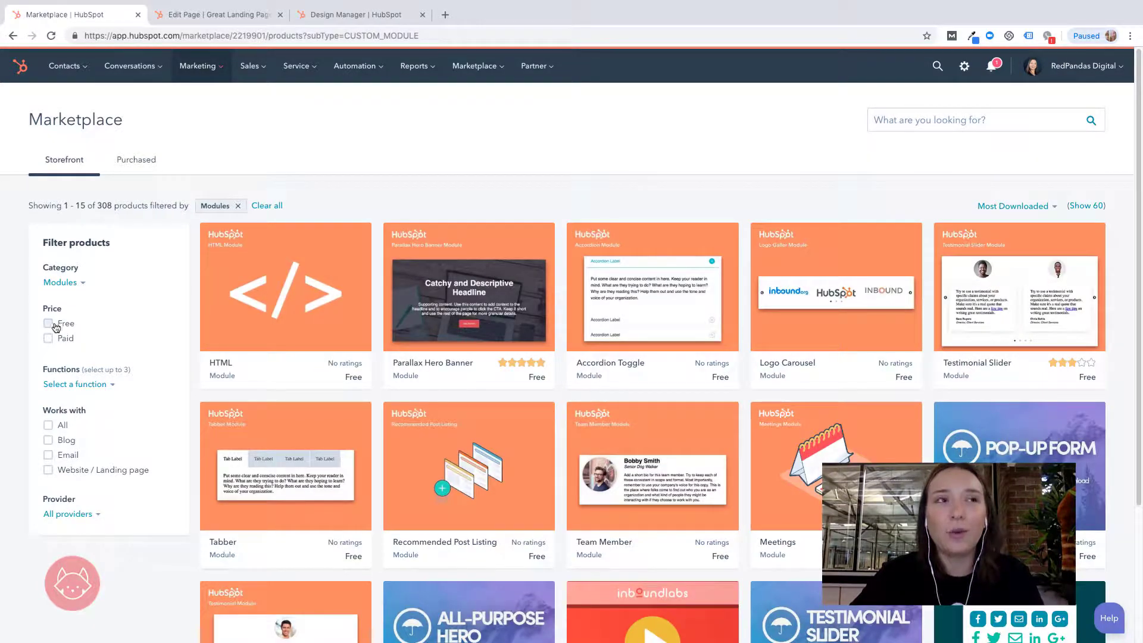
click(55, 325)
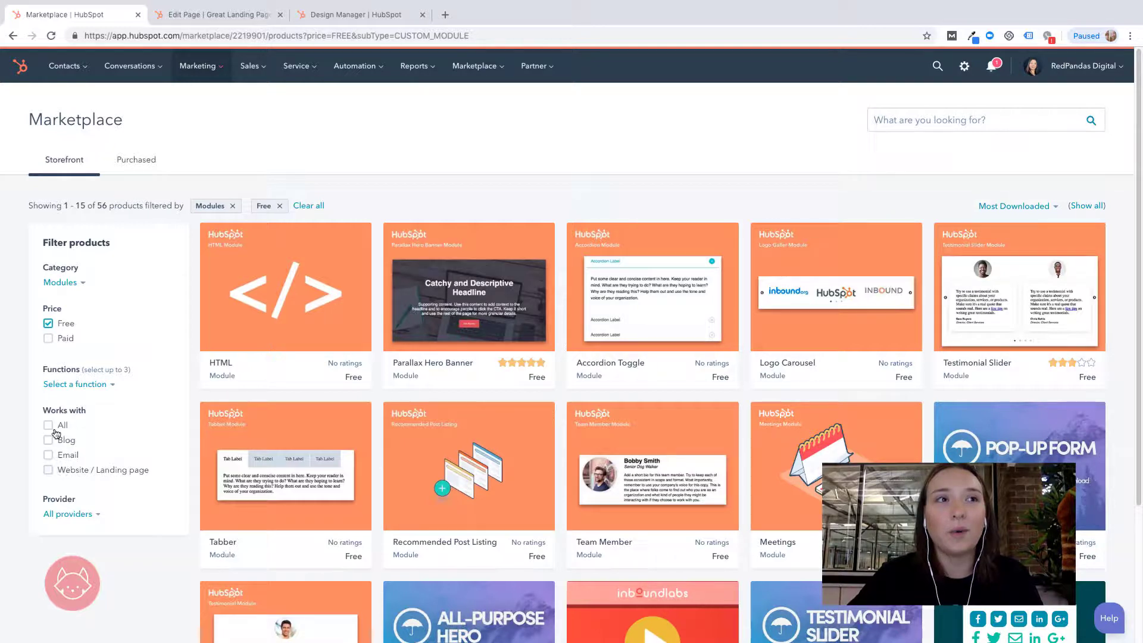
click(68, 475)
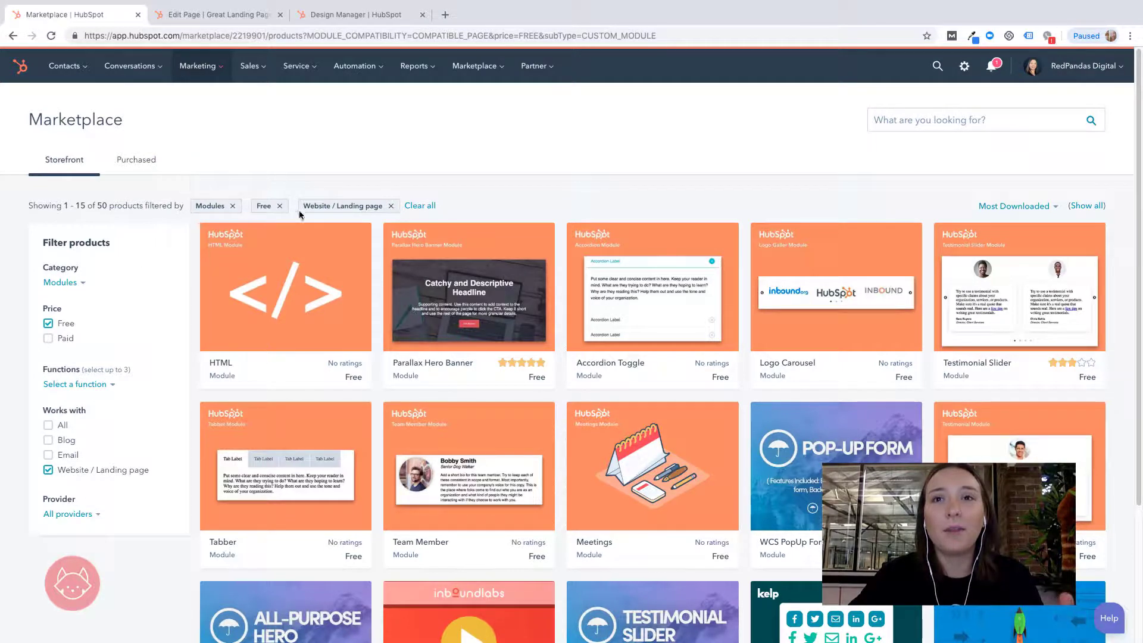
Step: Browse the 50 free landing-page modules down to the Tabber card
scroll(652, 354, down, 2)
scroll(652, 355, down, 2)
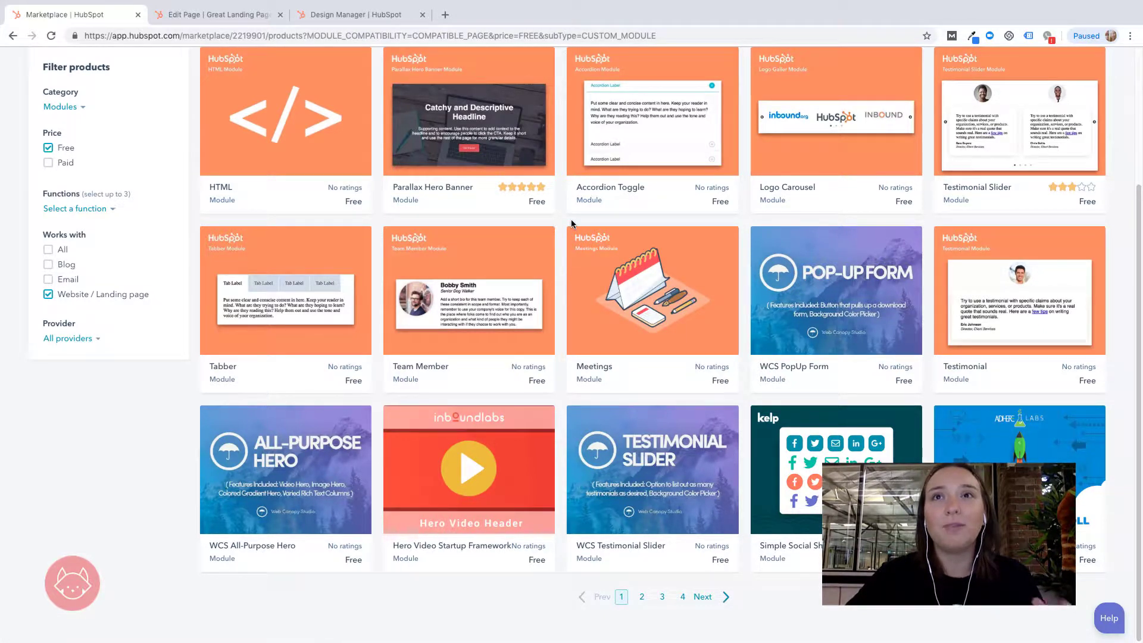
scroll(562, 227, up, 1)
mouse_move(554, 240)
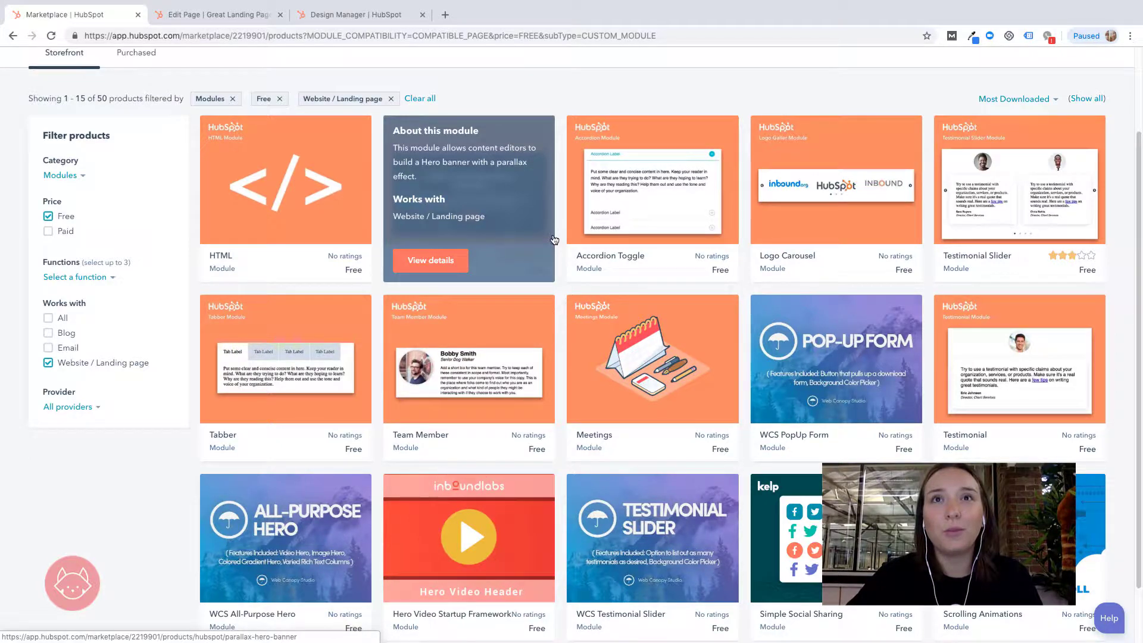
mouse_move(599, 280)
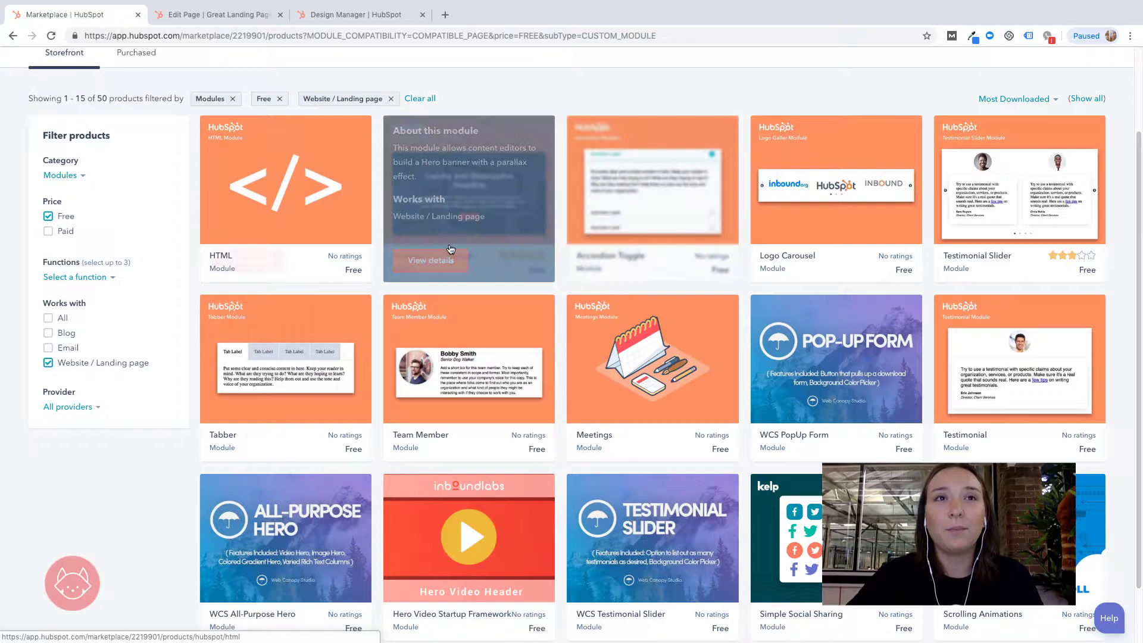
mouse_move(241, 384)
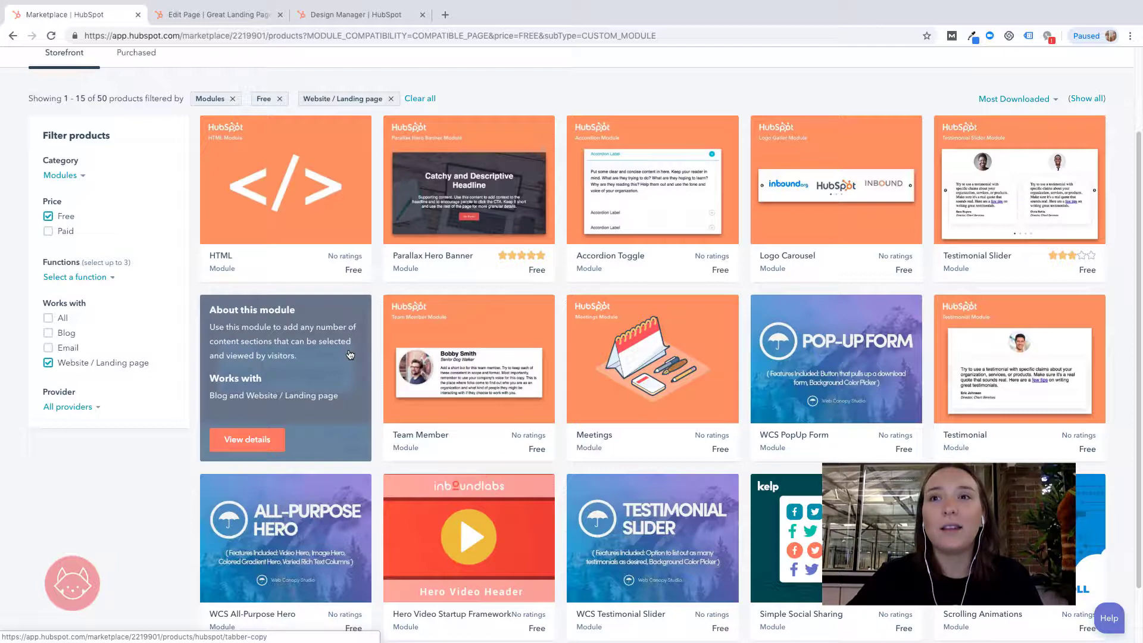
scroll(861, 336, down, 2)
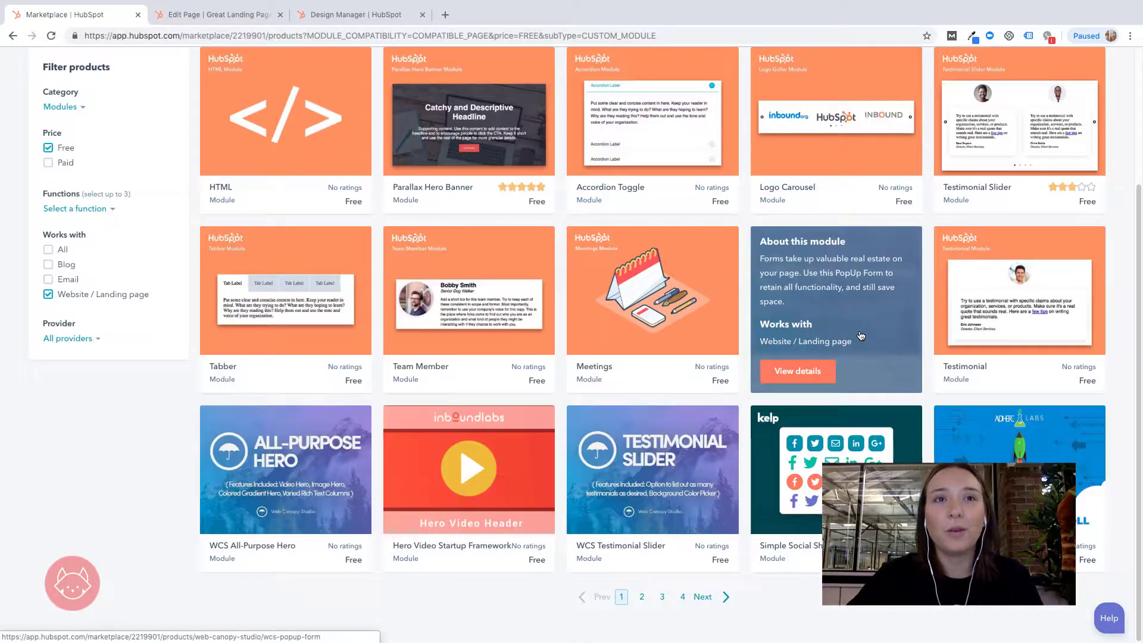
scroll(619, 345, up, 5)
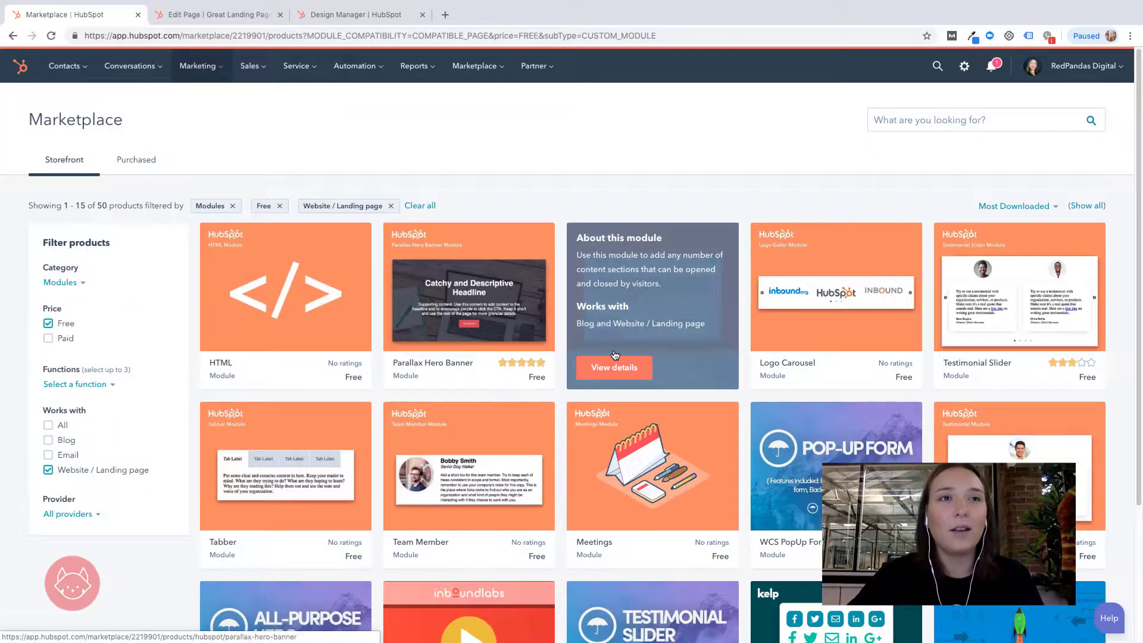
scroll(262, 386, down, 1)
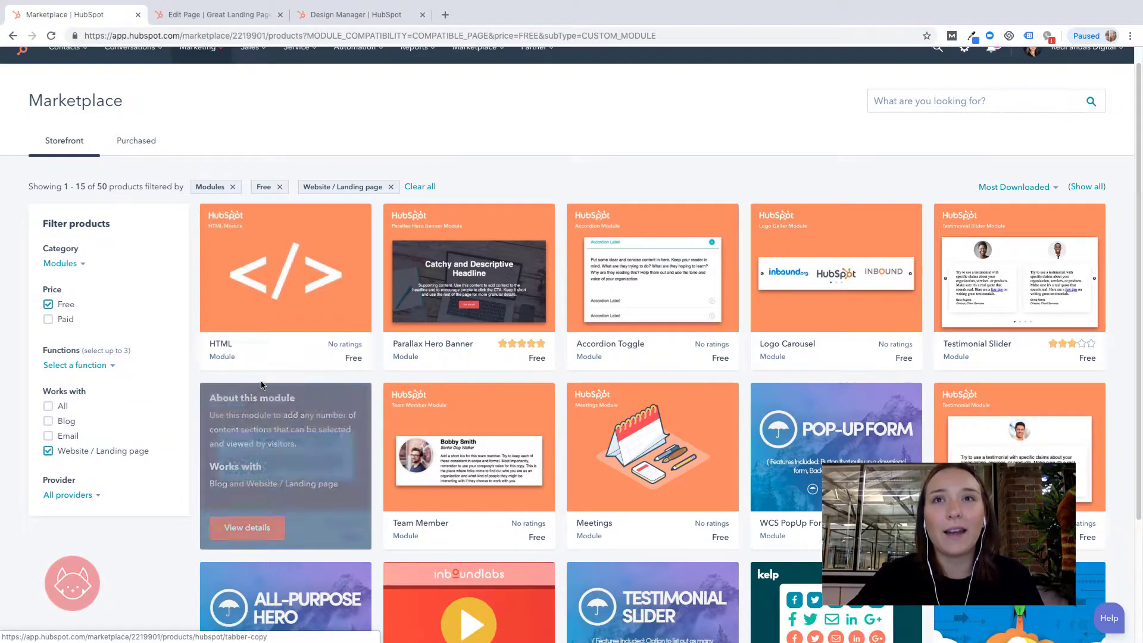
scroll(166, 398, down, 2)
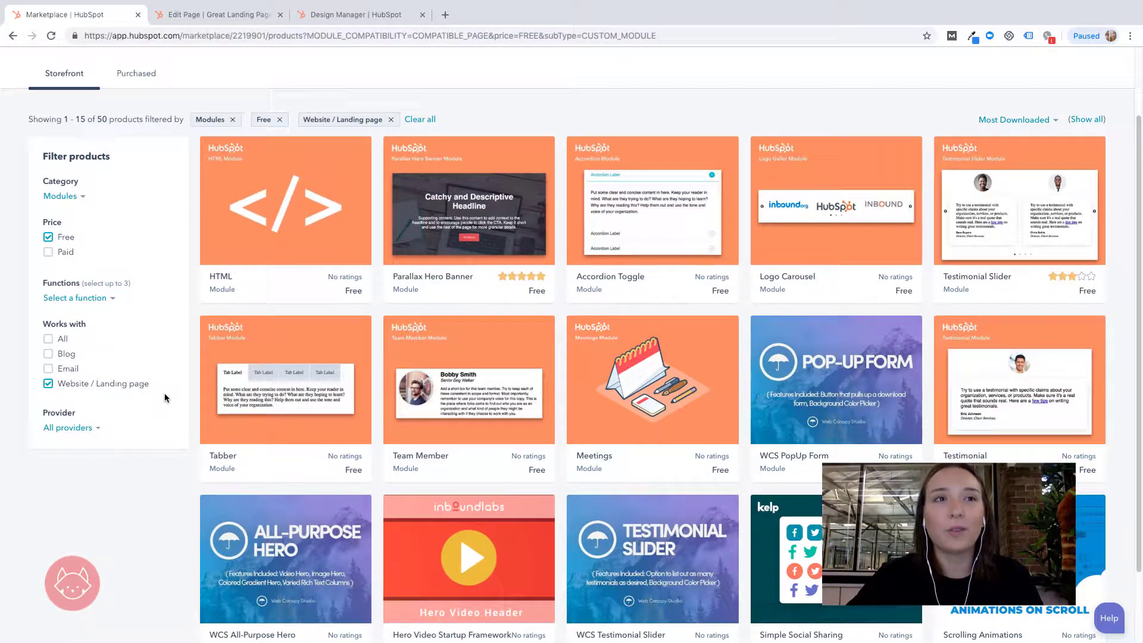
mouse_move(241, 459)
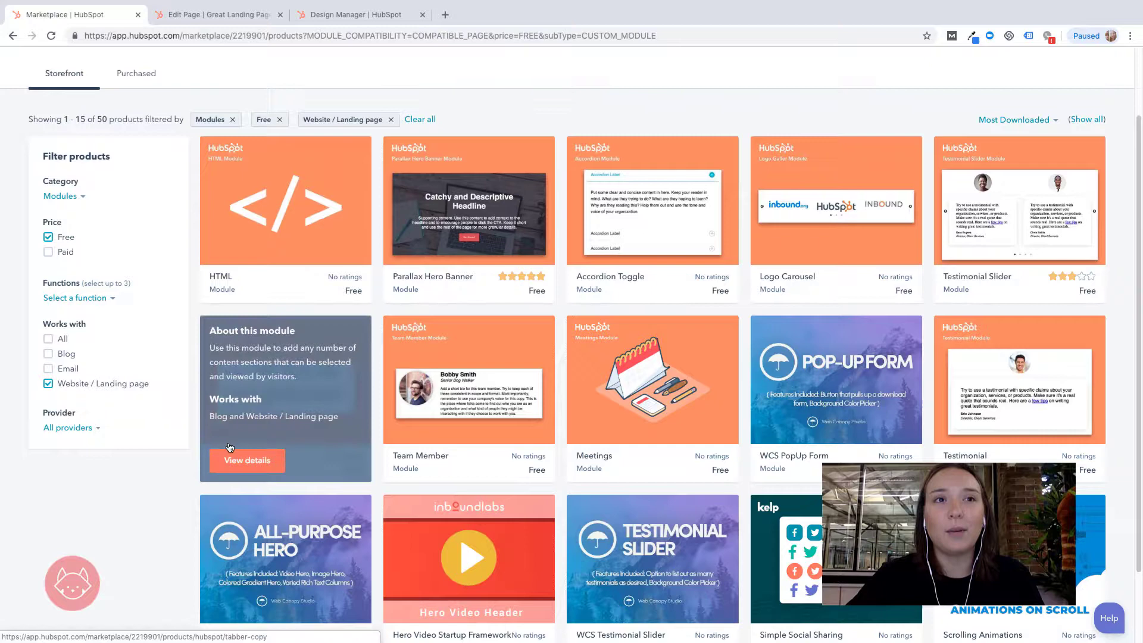
Step: Open the Tabber module's product page, installed 559 times
click(244, 460)
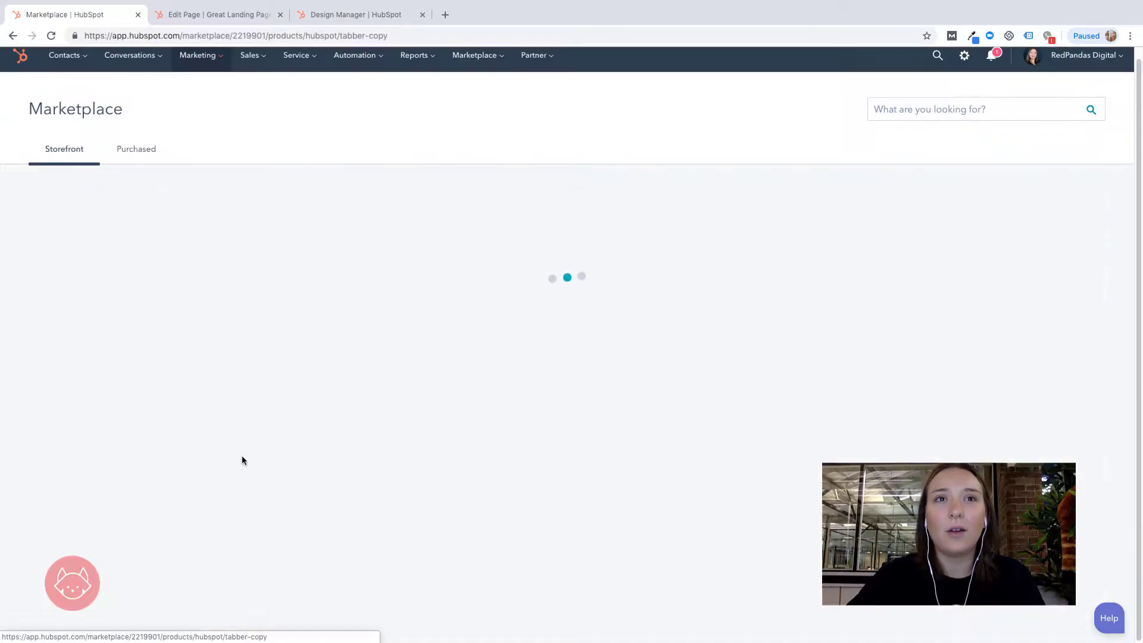
scroll(492, 312, down, 1)
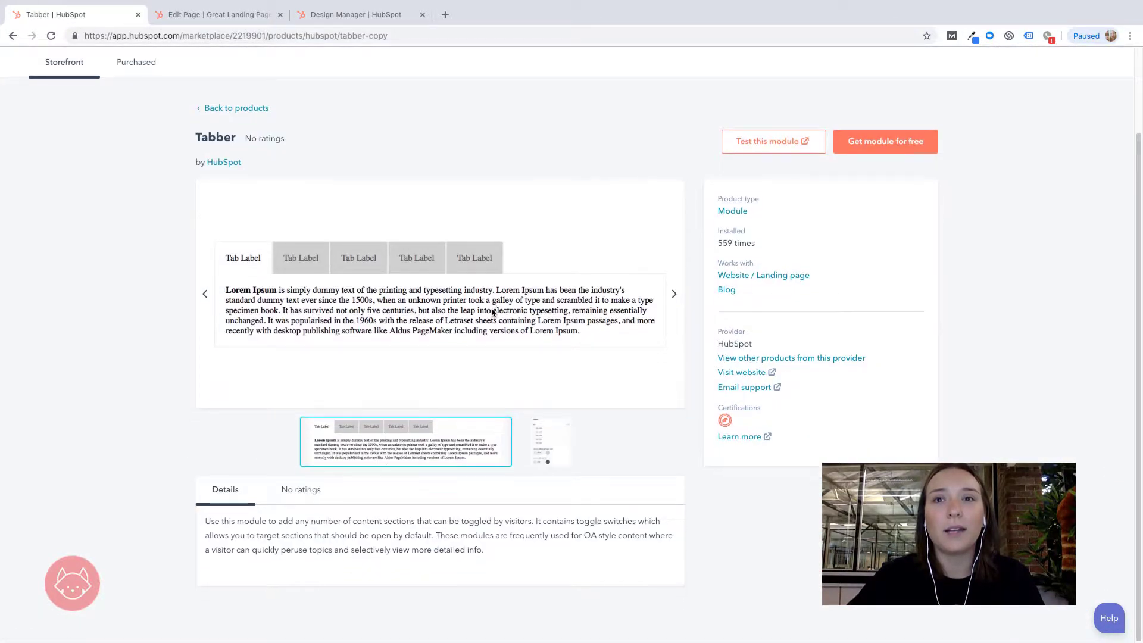
scroll(492, 312, up, 3)
scroll(483, 309, down, 3)
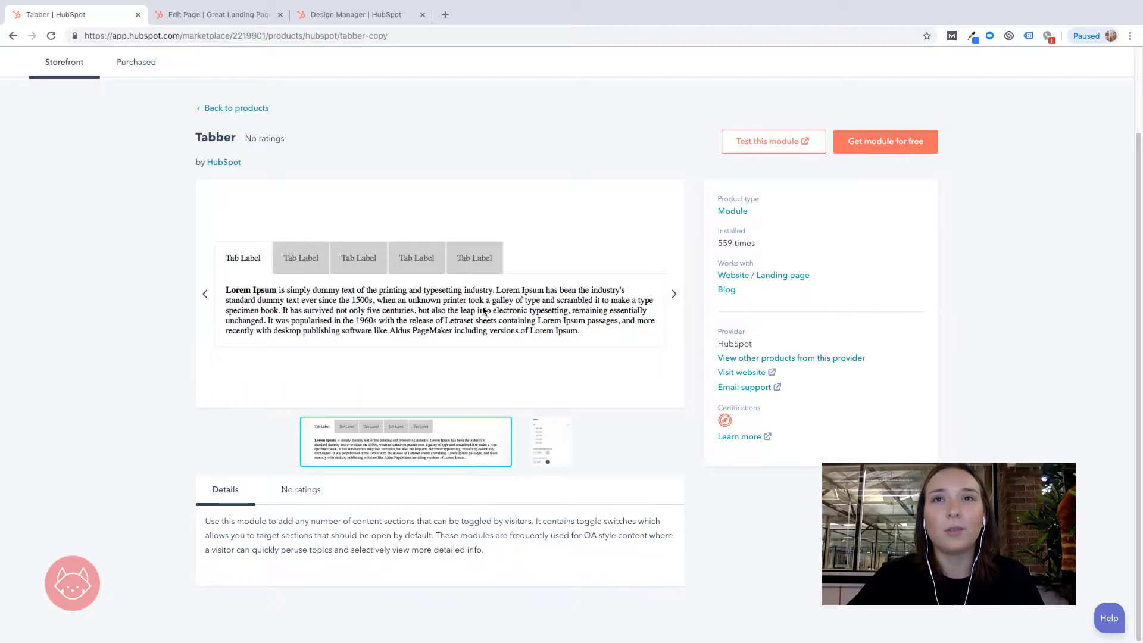
Step: Advance the preview carousel to the Tabber settings screenshot with tab list and inactive colours
click(674, 295)
click(676, 296)
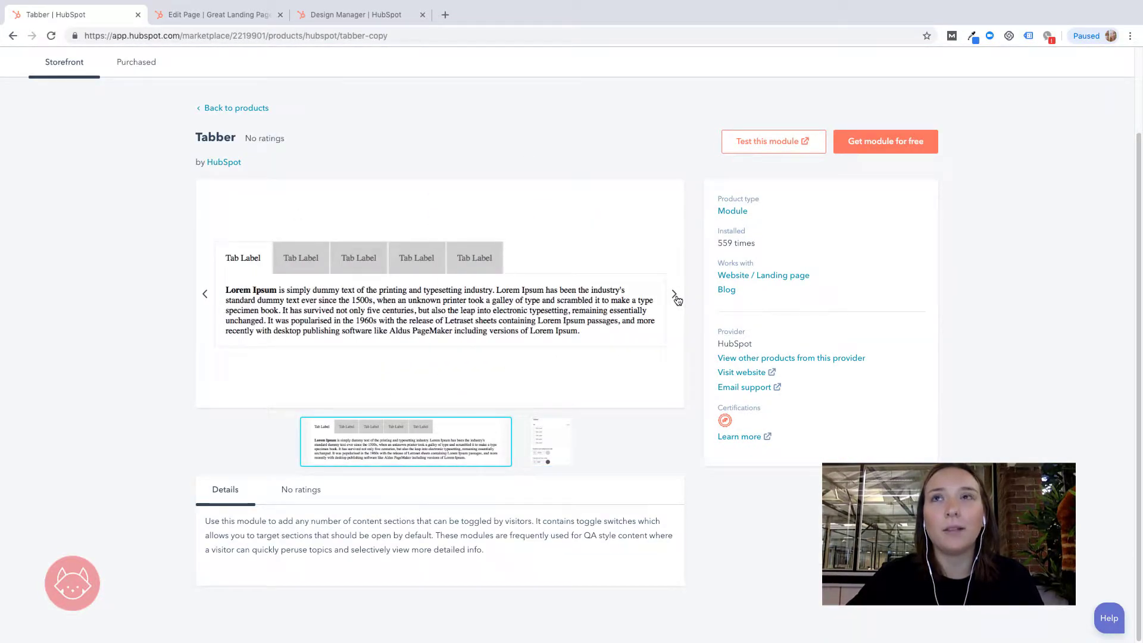
click(675, 296)
scroll(500, 390, up, 1)
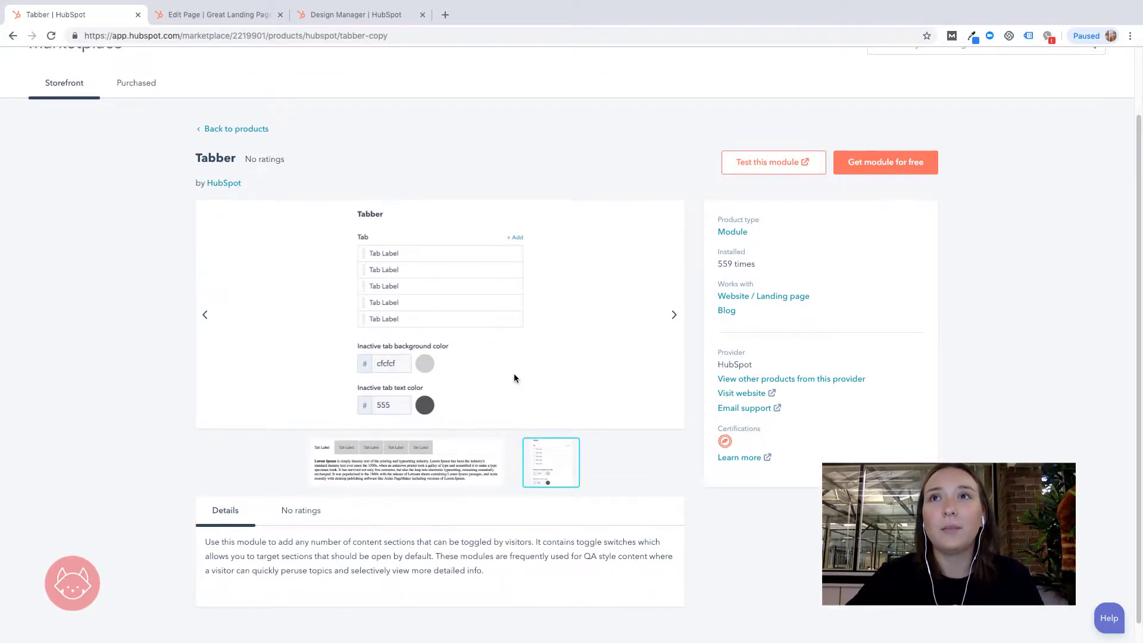
scroll(854, 180, up, 1)
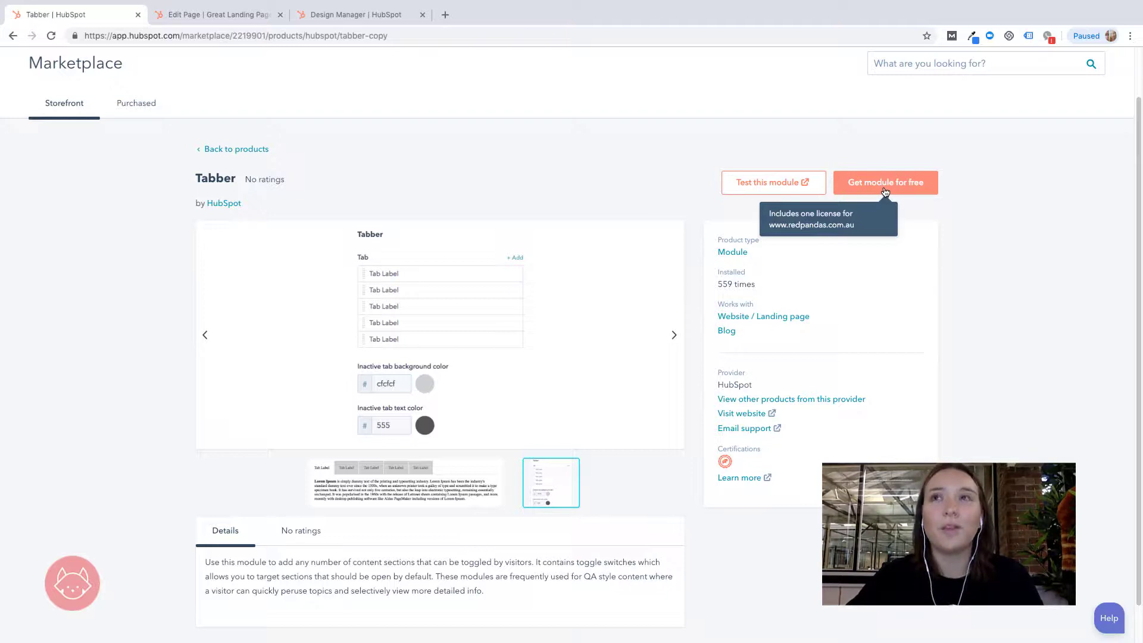
Step: Get Tabber for free, then view its Actions menu and purchase details
click(885, 184)
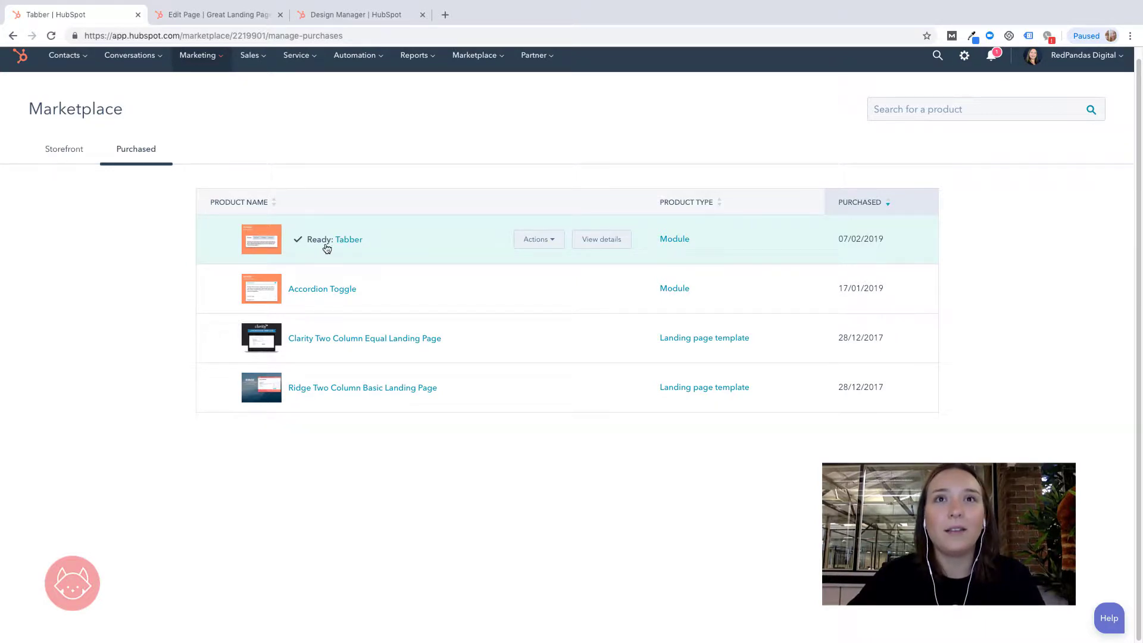
click(546, 241)
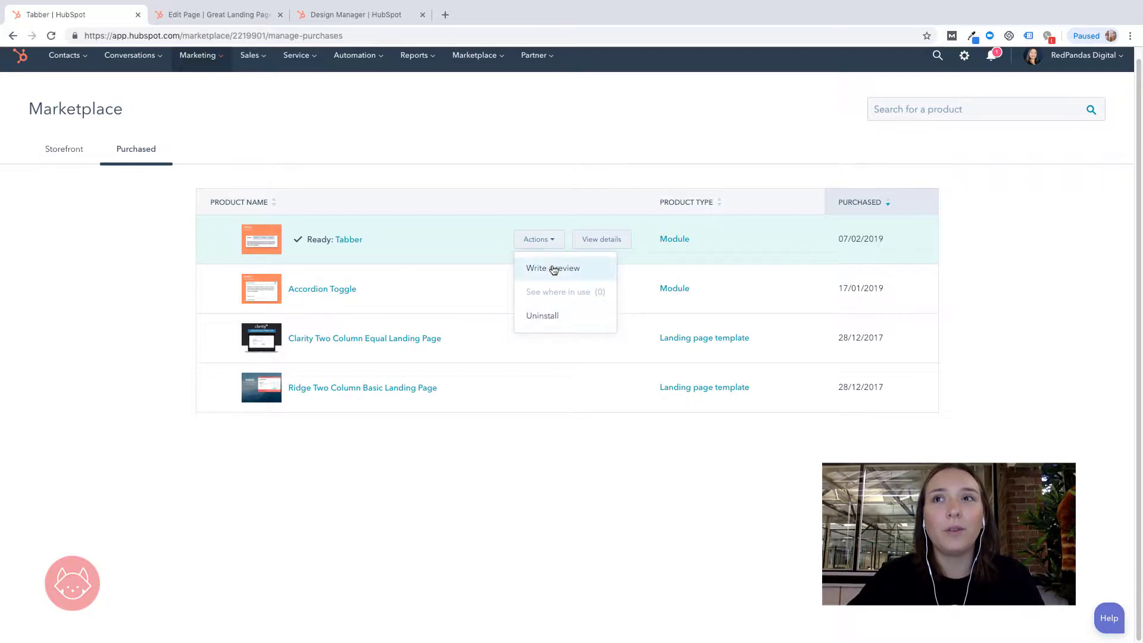
click(617, 241)
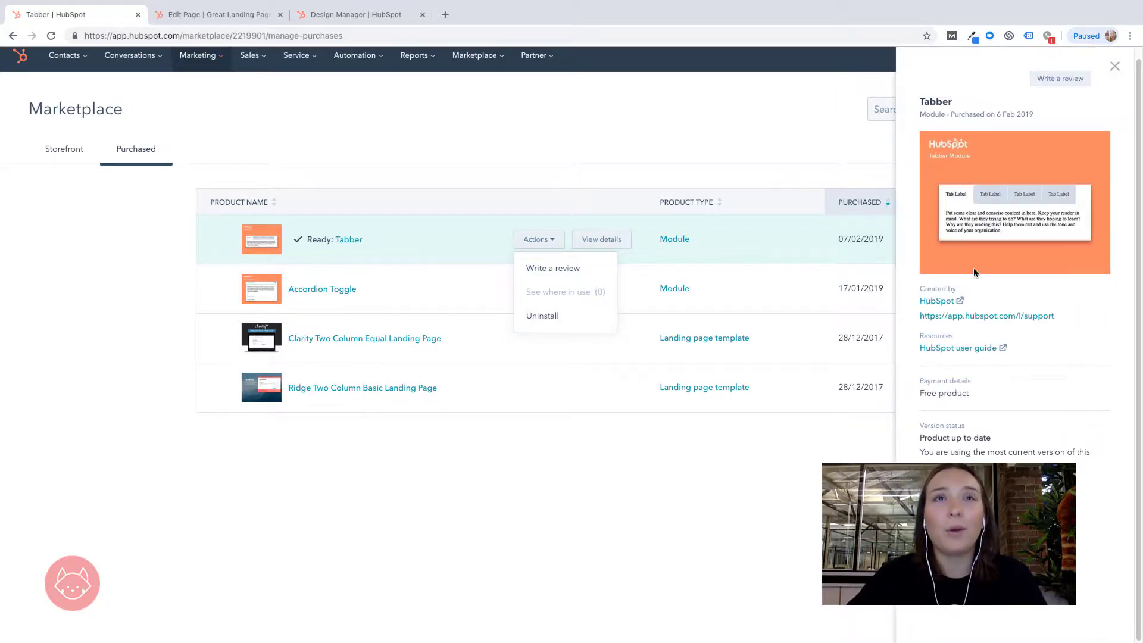
Step: Close the Tabber details and return from the Edit Page tab to the Landing Pages list
click(1115, 67)
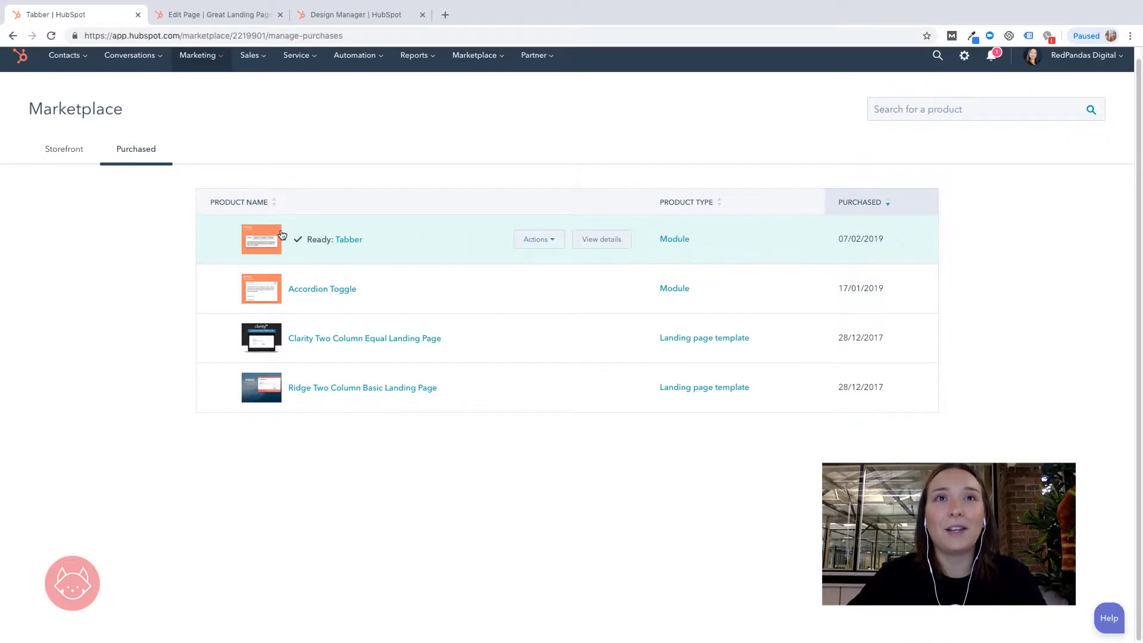
click(219, 15)
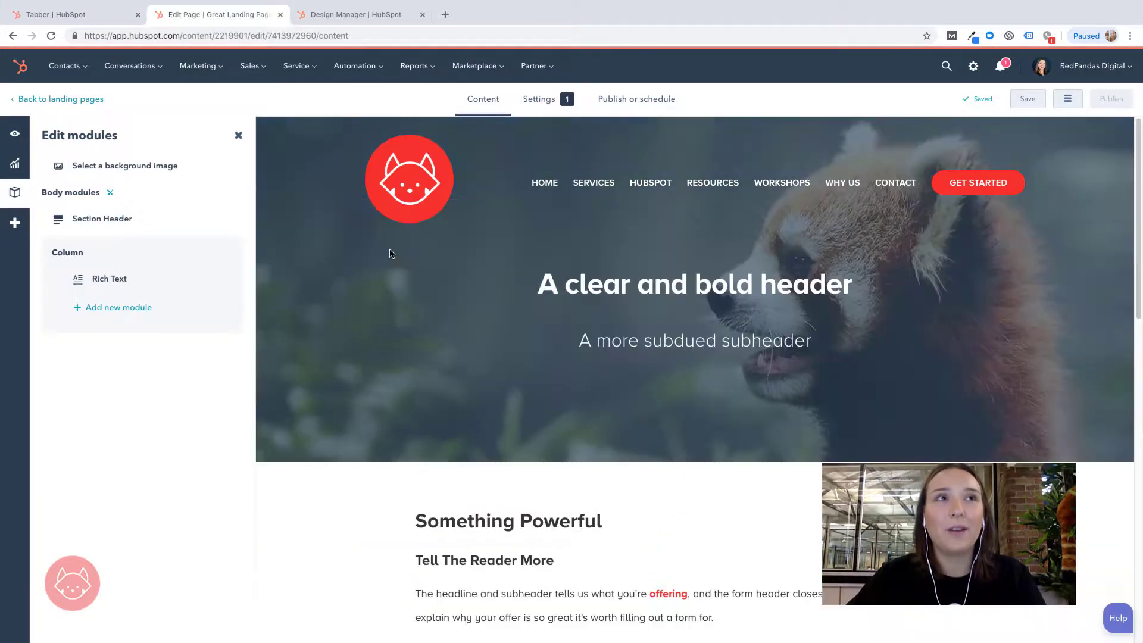
click(68, 103)
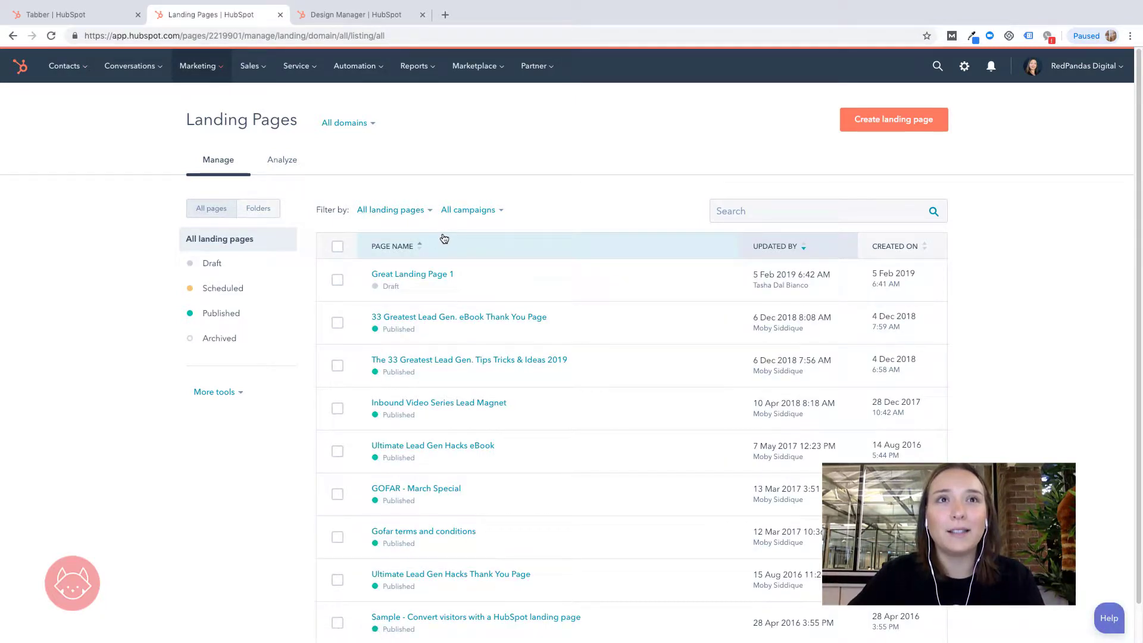
Step: Open Great Landing Page 1 in the editor and show its body modules sidebar
click(437, 275)
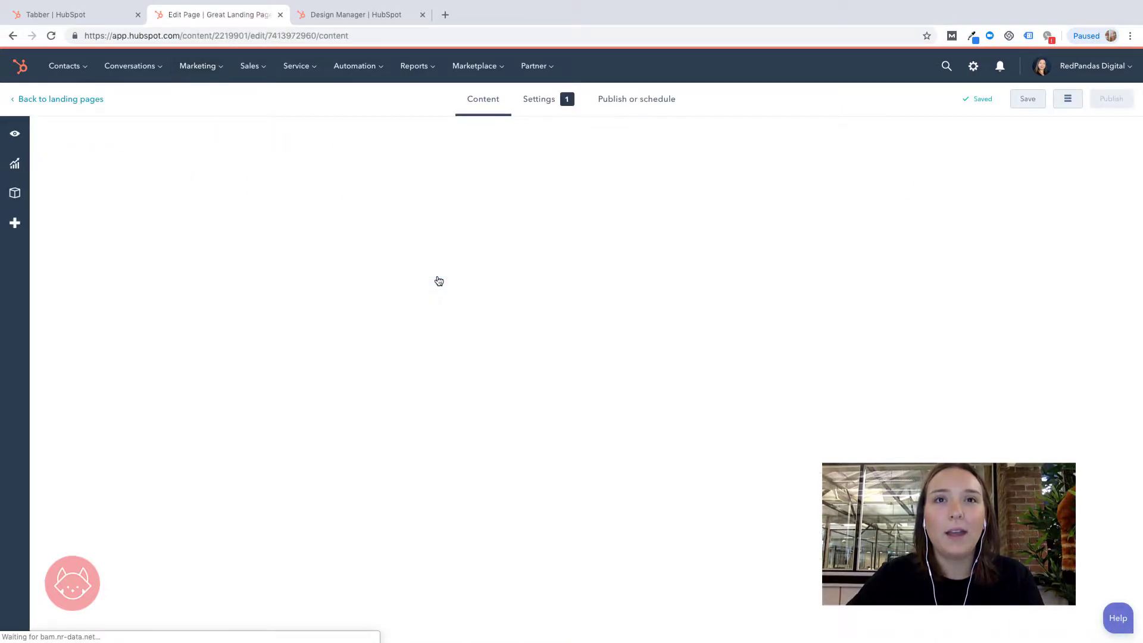
scroll(439, 281, down, 2)
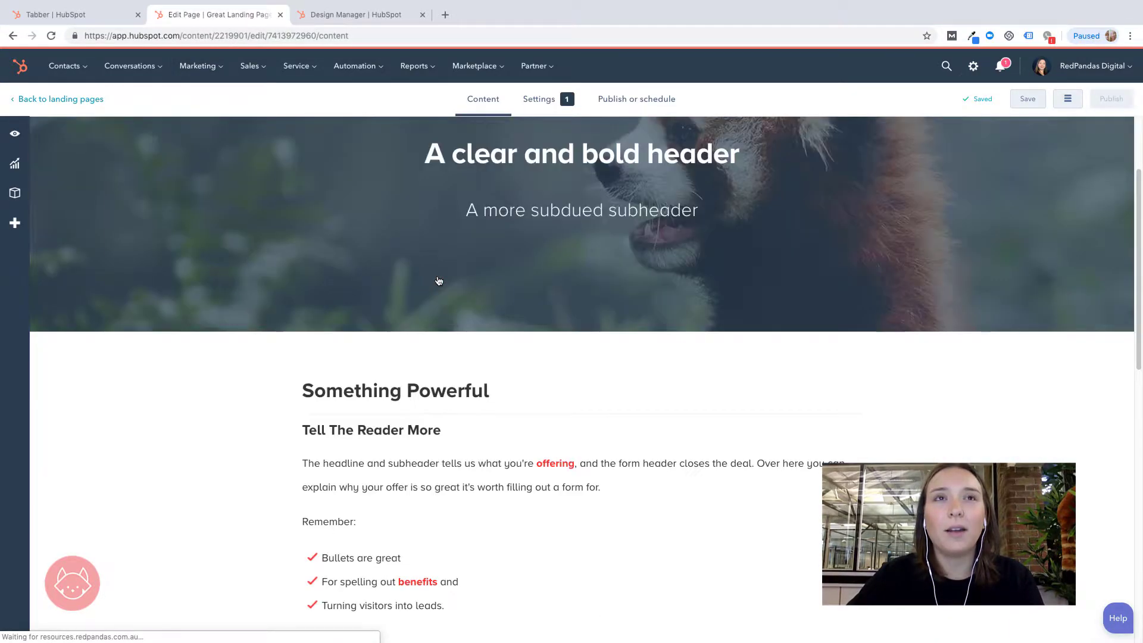
scroll(439, 281, down, 4)
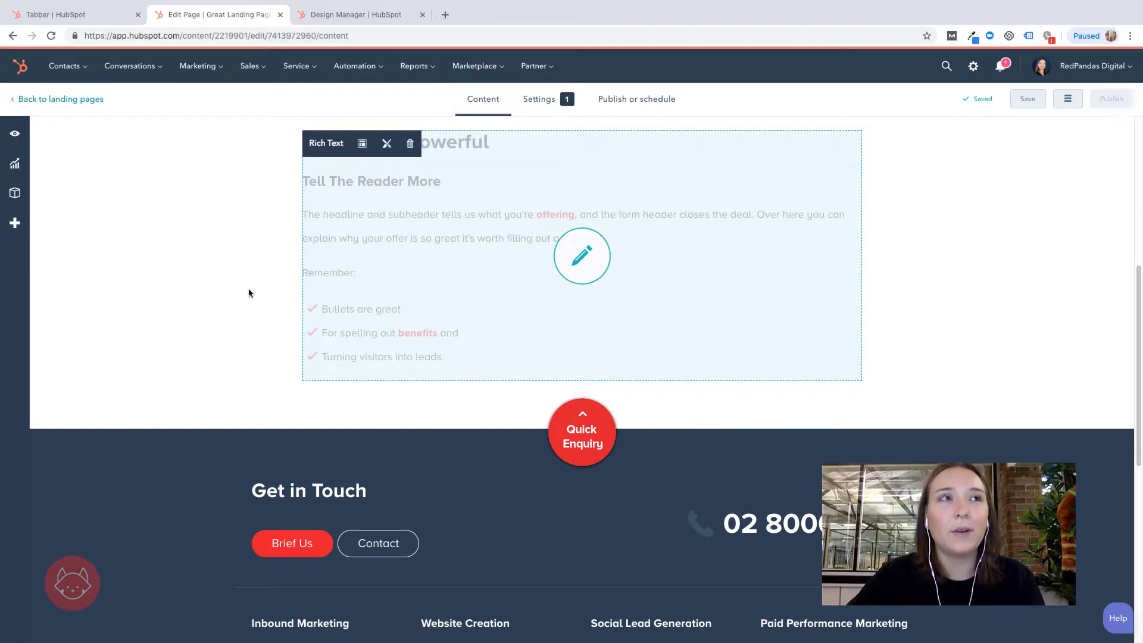
click(15, 194)
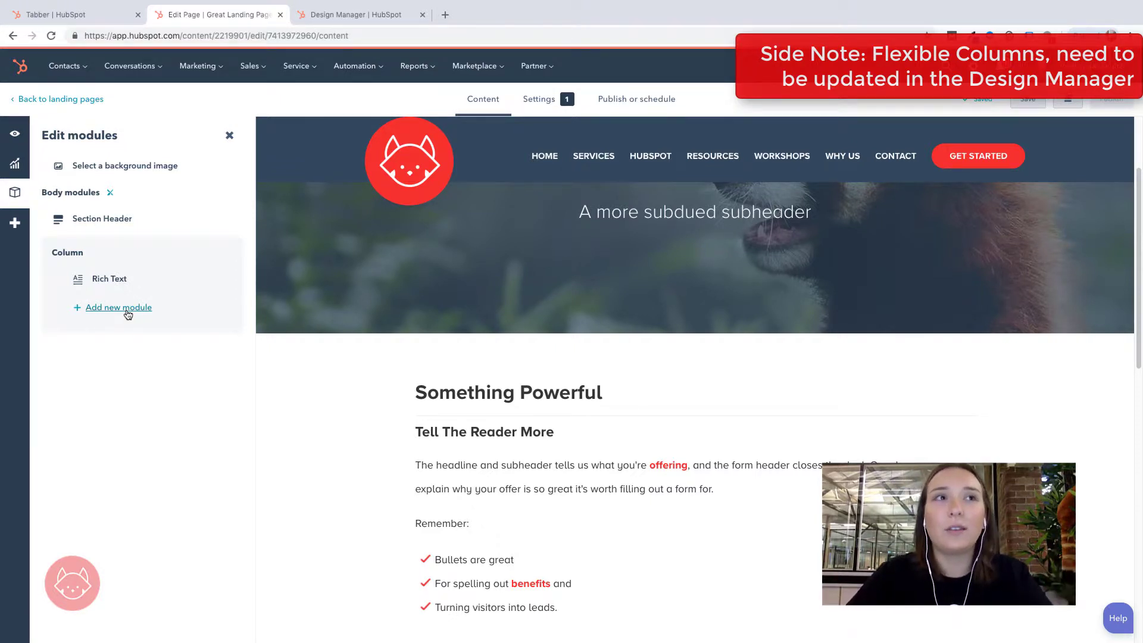
Step: Search modules for 'tab' and add 'Tabber copy' to the column under Rich Text
click(93, 309)
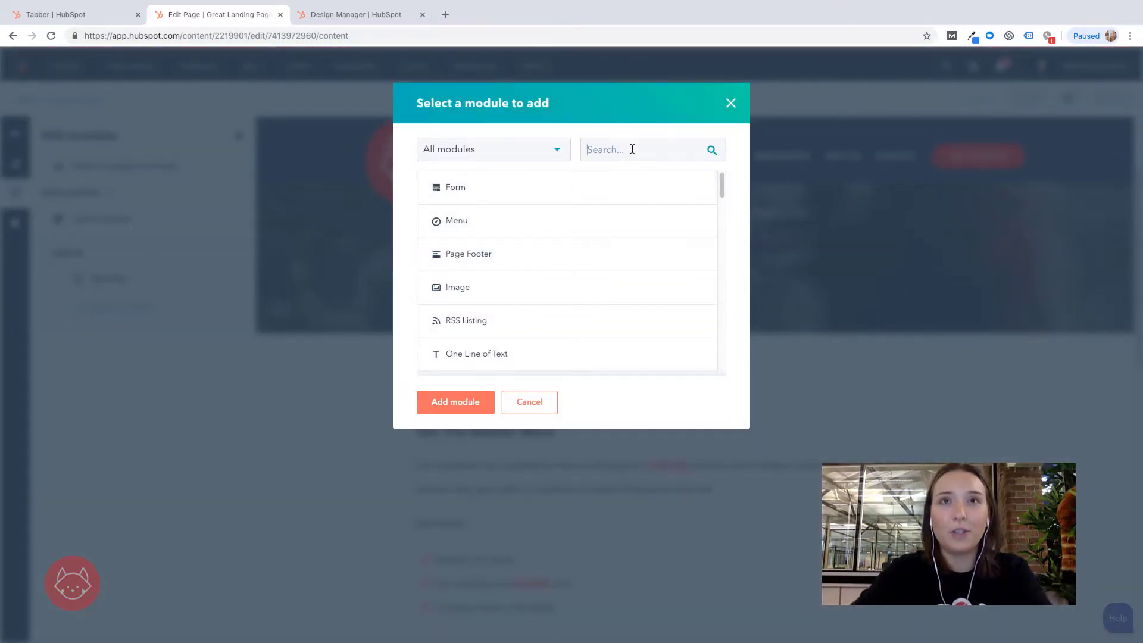
click(632, 149)
text(tab)
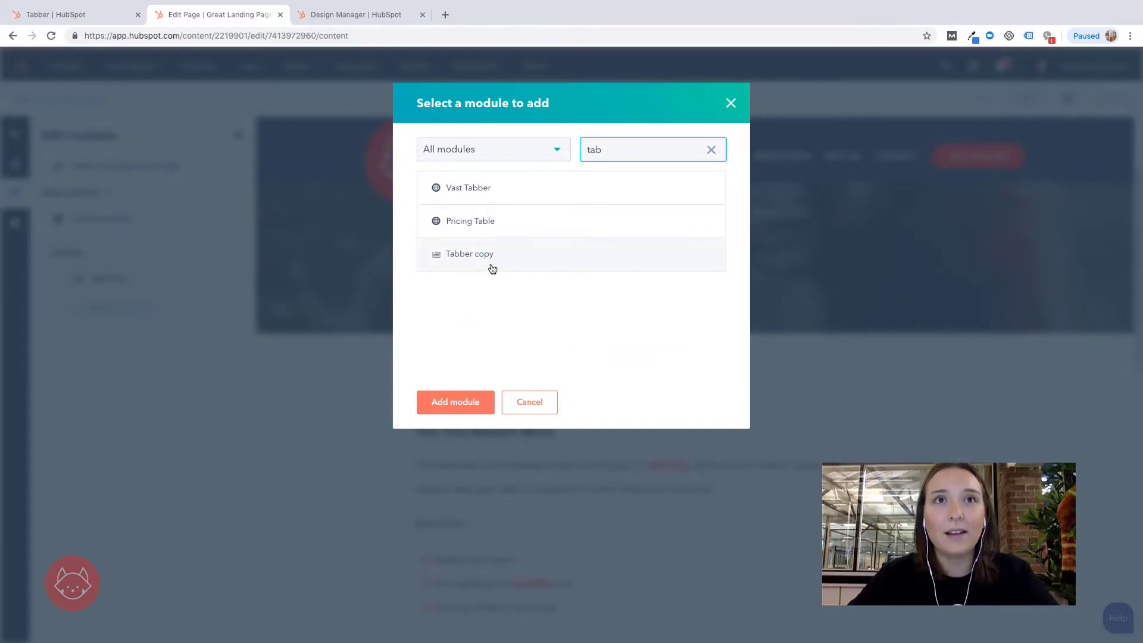
click(455, 258)
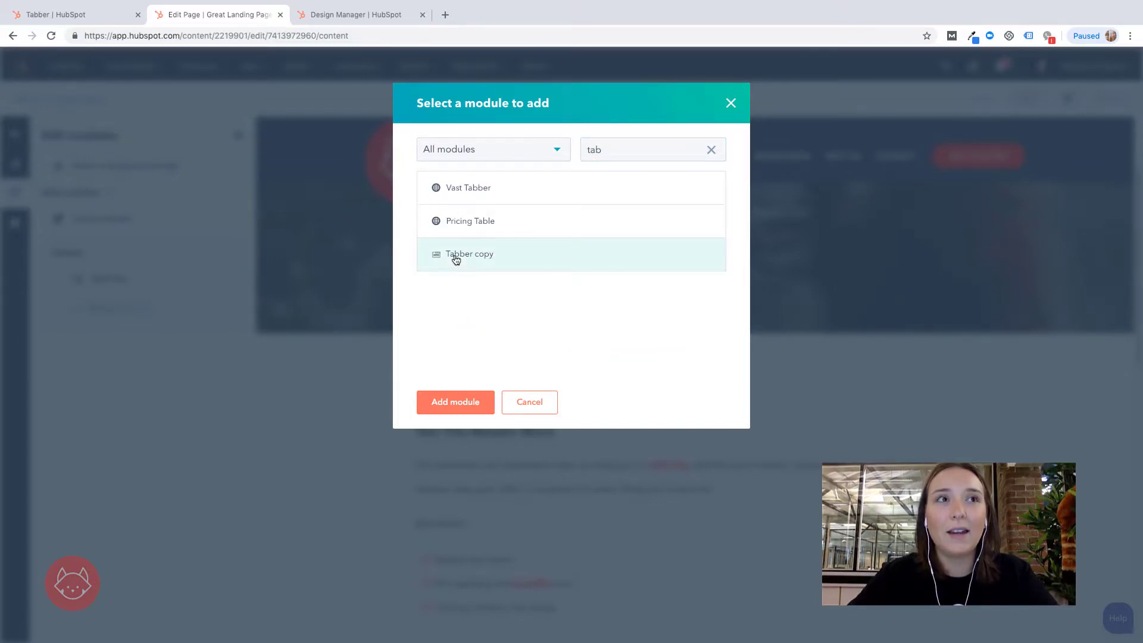
click(461, 402)
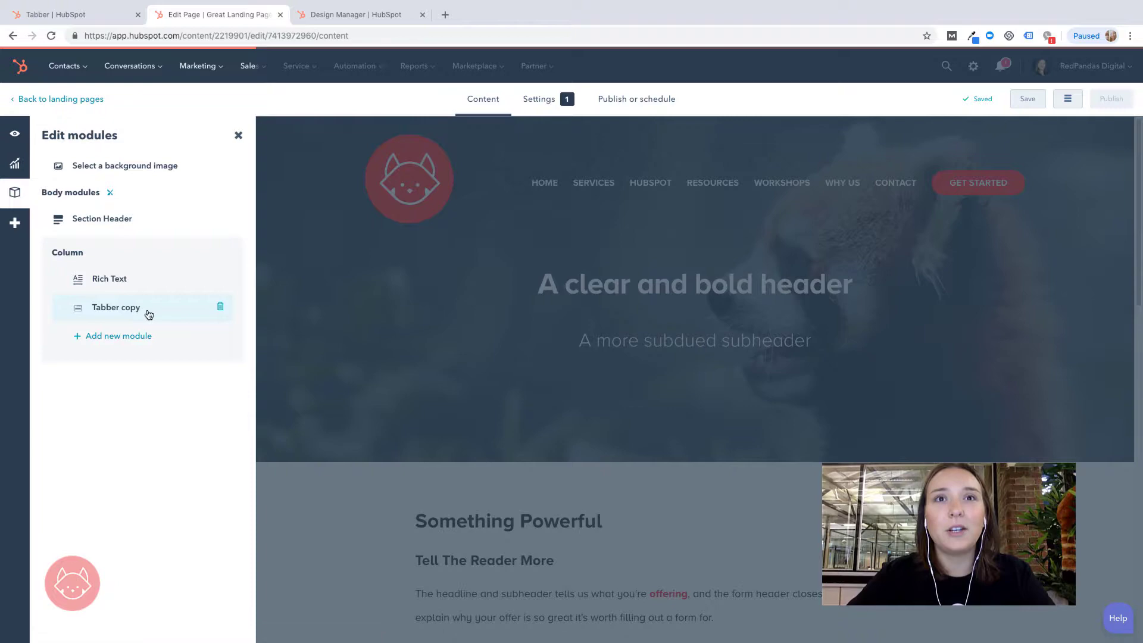
scroll(632, 394, down, 4)
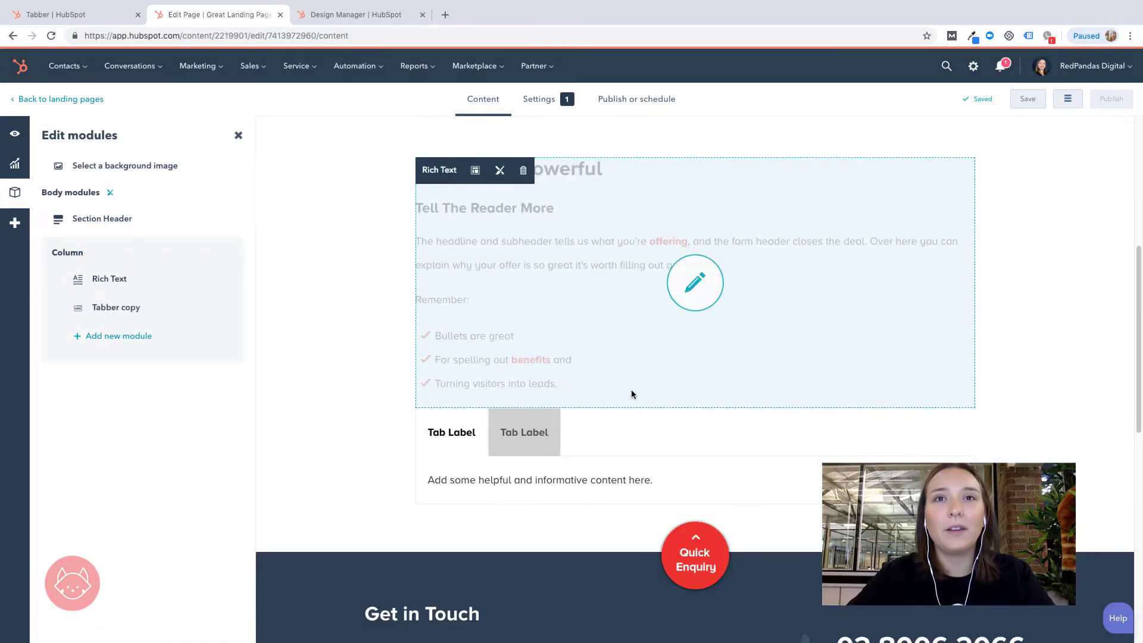
scroll(633, 394, down, 1)
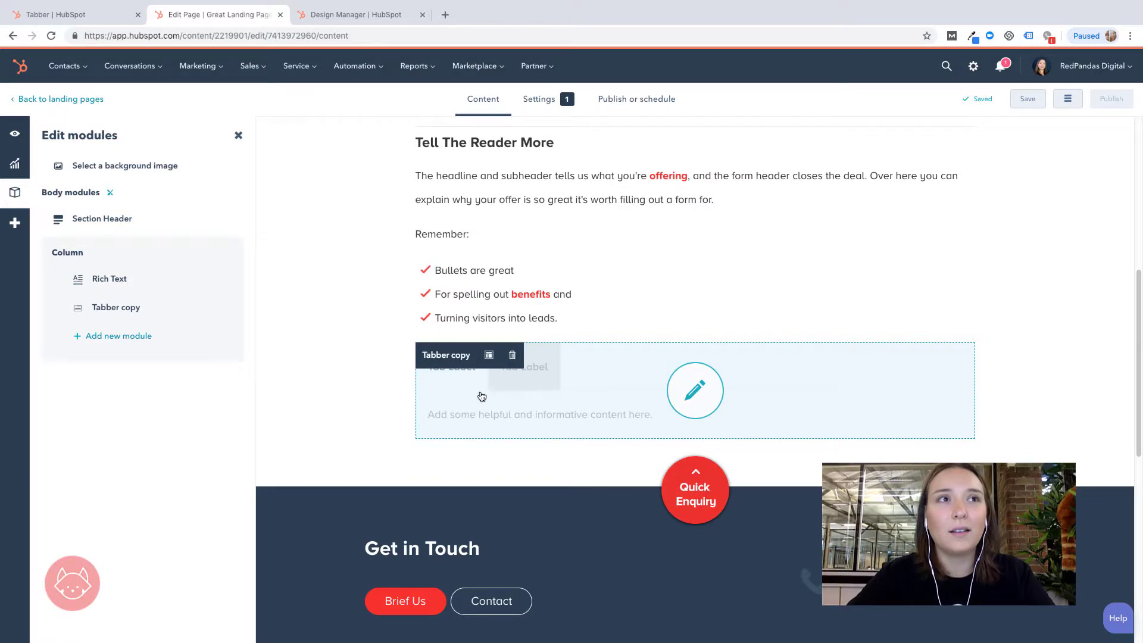
Step: In Tabber copy's first tab, set the label to 'Tab 1 - Cost' and content to 'Information'
click(103, 307)
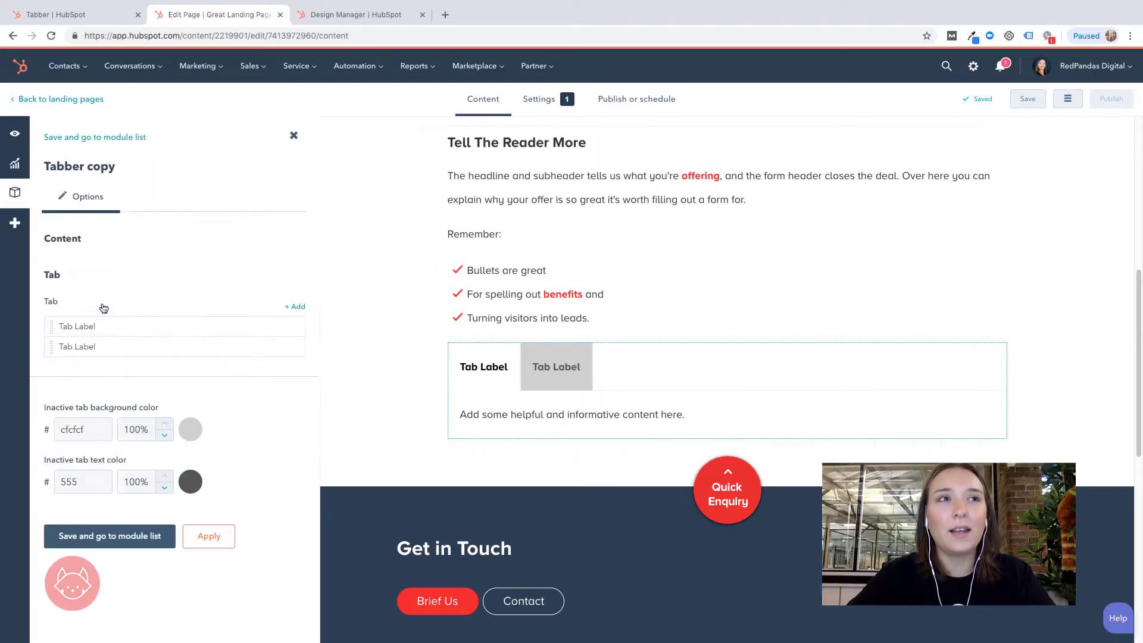
click(86, 326)
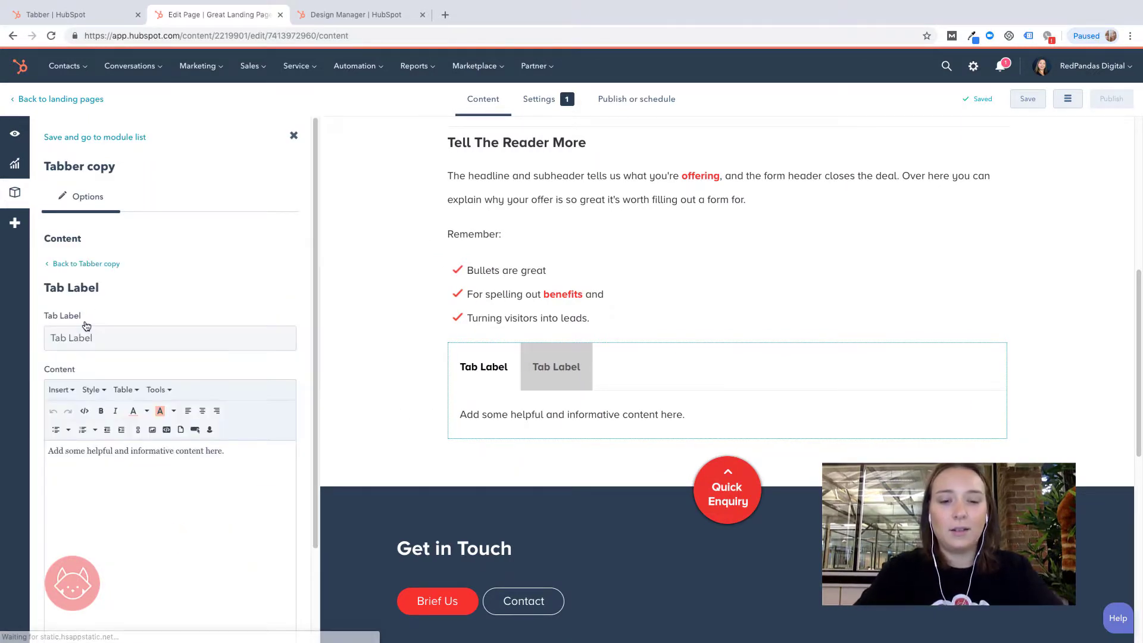
triple_click(91, 338)
text(T)
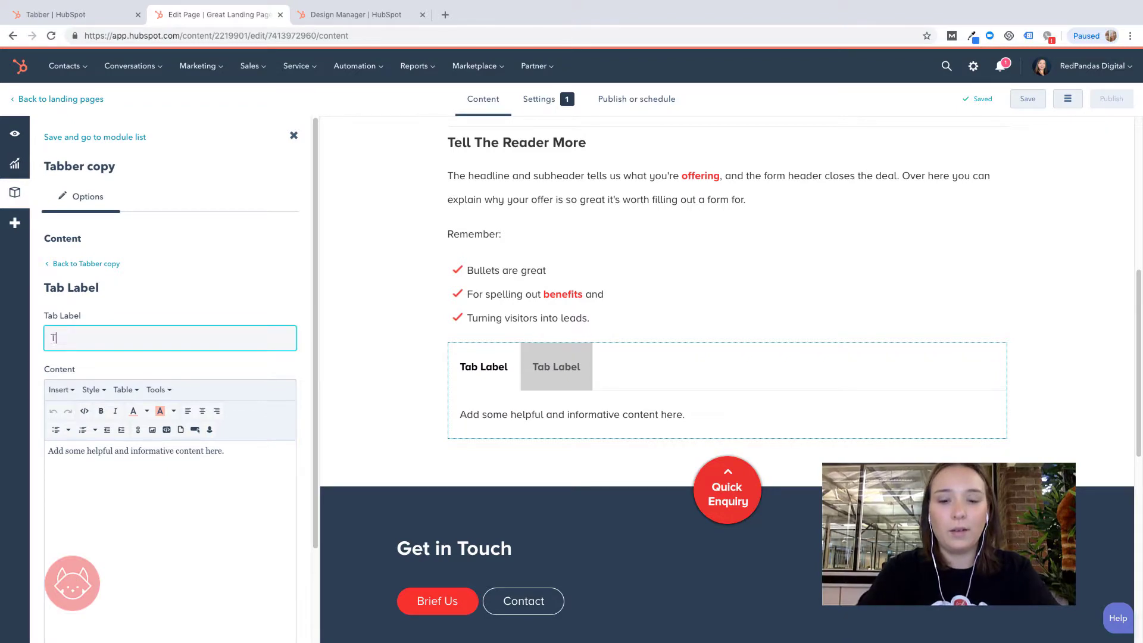
text(ab 1 - )
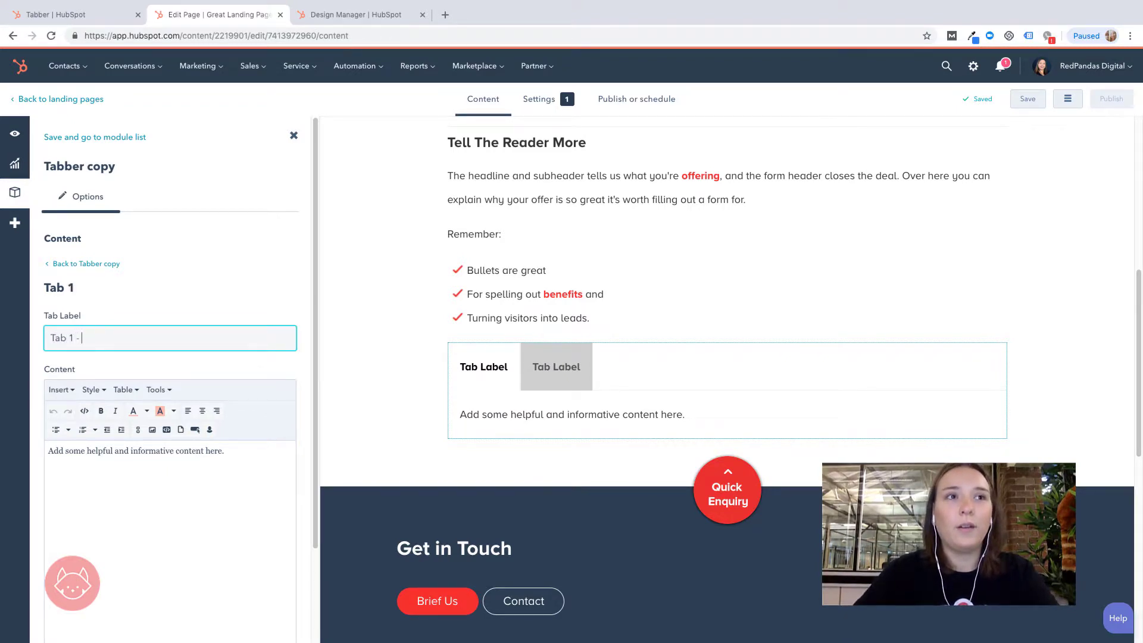
text(Cost)
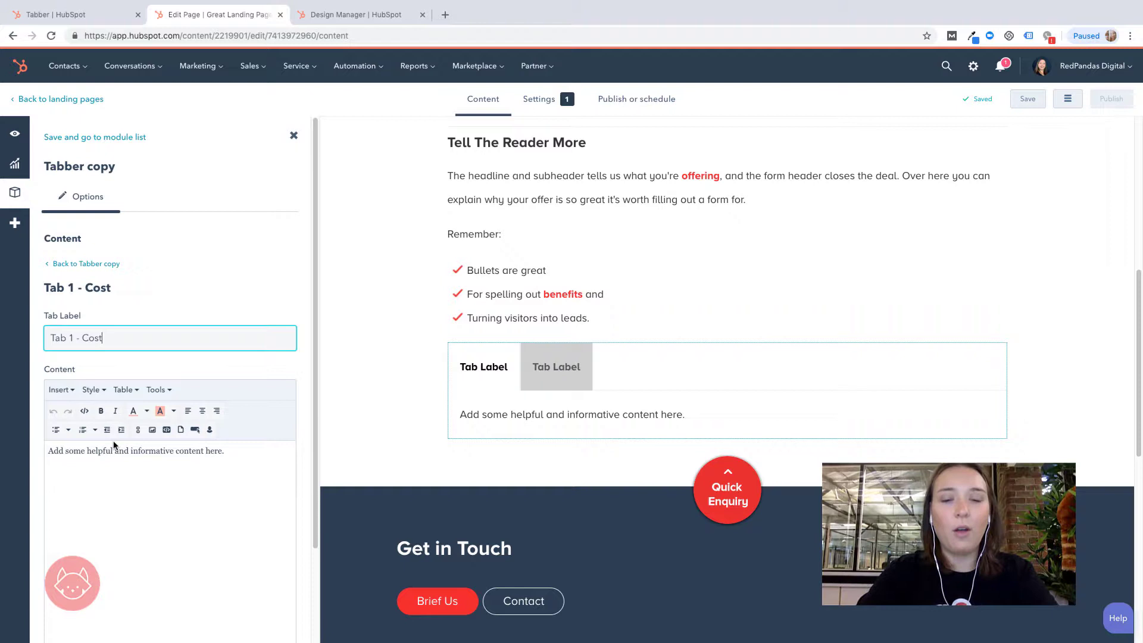
triple_click(126, 451)
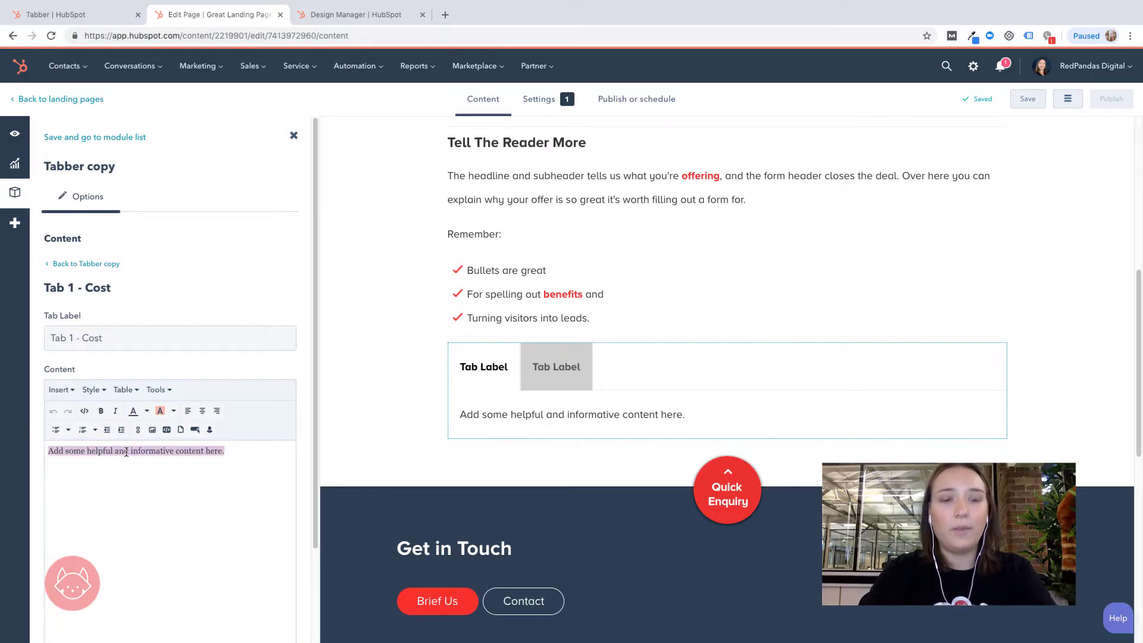
text(Info)
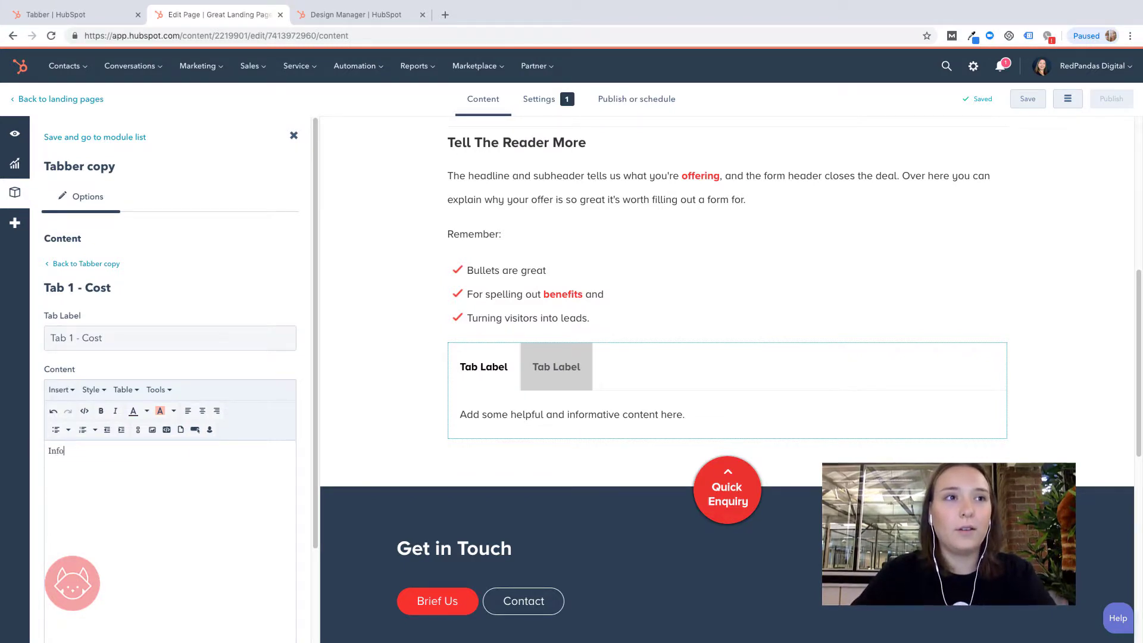
text(rmation)
scroll(126, 451, down, 2)
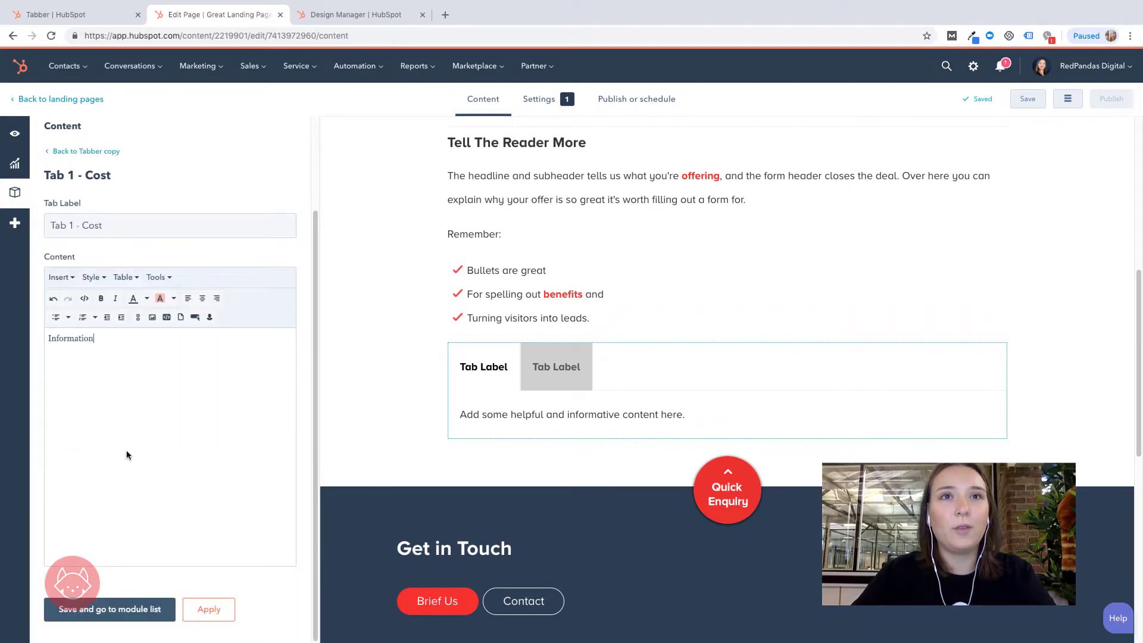
Step: Save the tab edits to the module list and reopen the Tabber settings from the preview
click(129, 610)
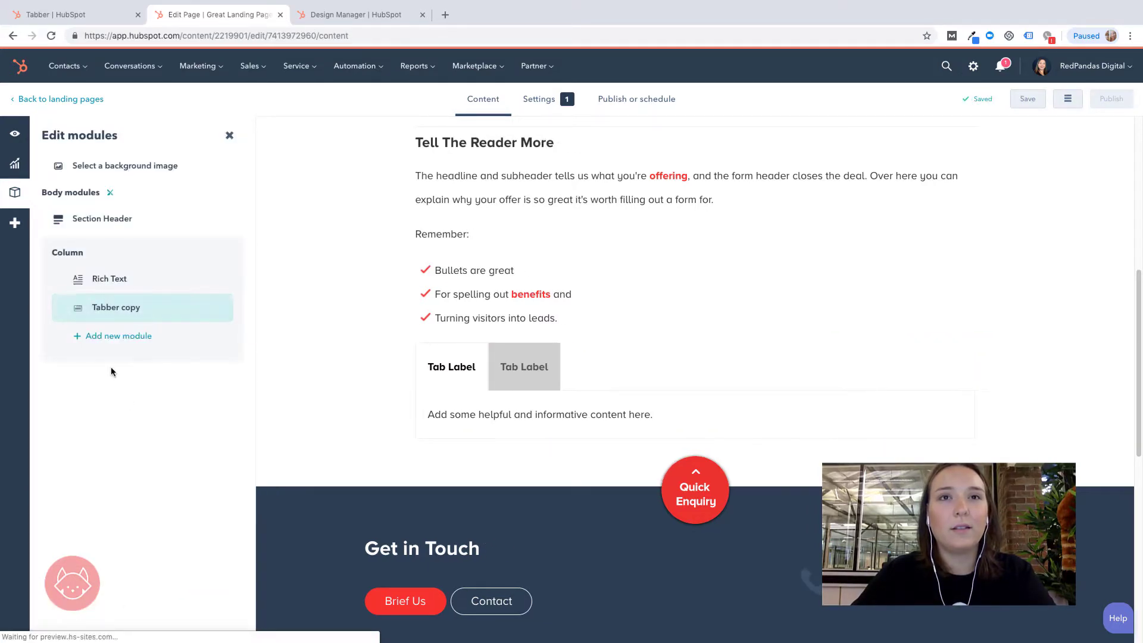
scroll(556, 384, down, 20)
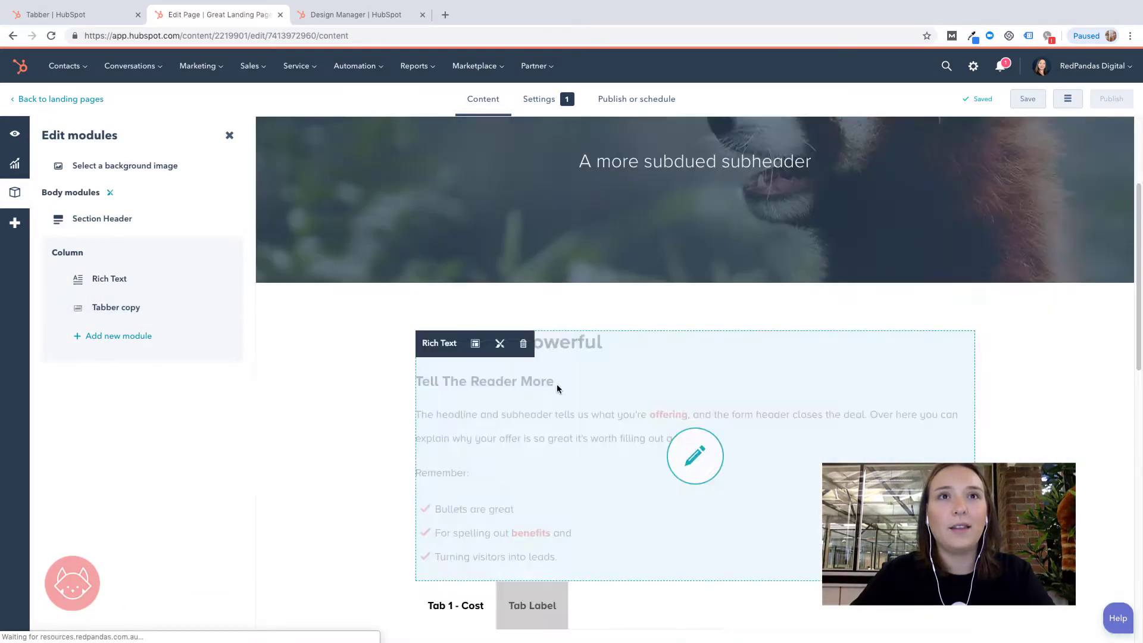
scroll(574, 424, up, 7)
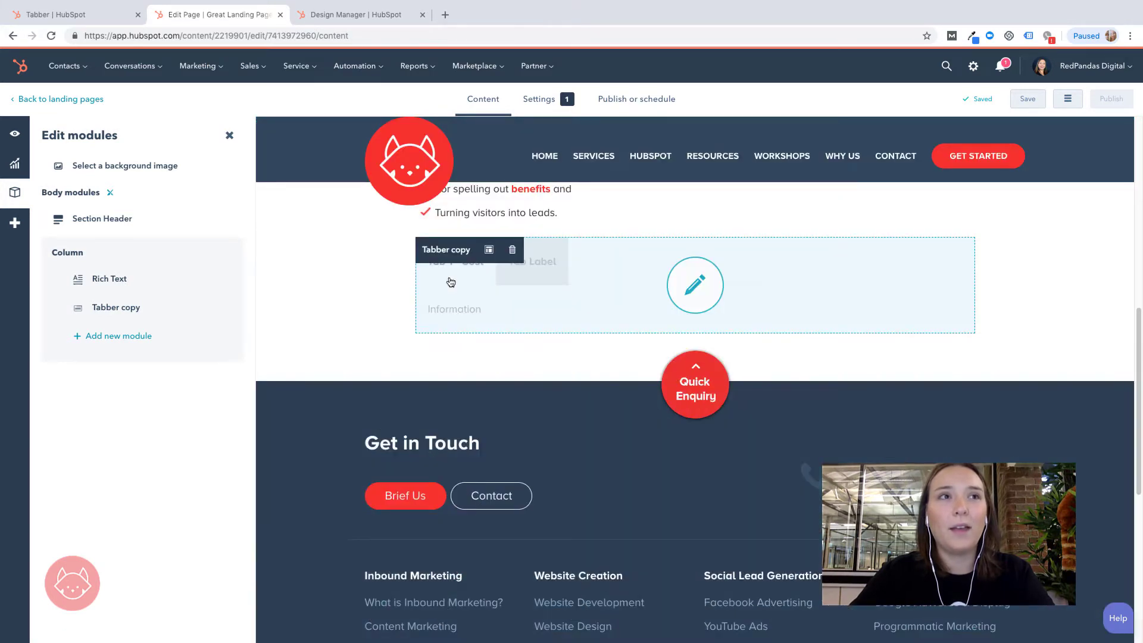
click(542, 281)
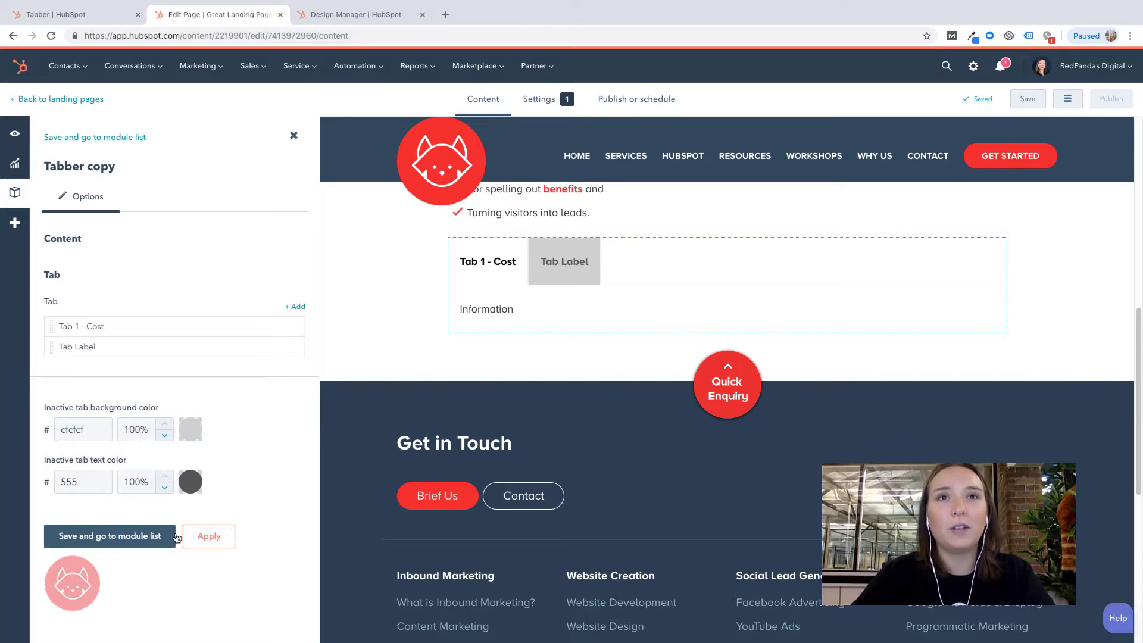
Step: Apply the Tabber settings so the page shows the 'Tab 1 - Cost' tab
click(218, 538)
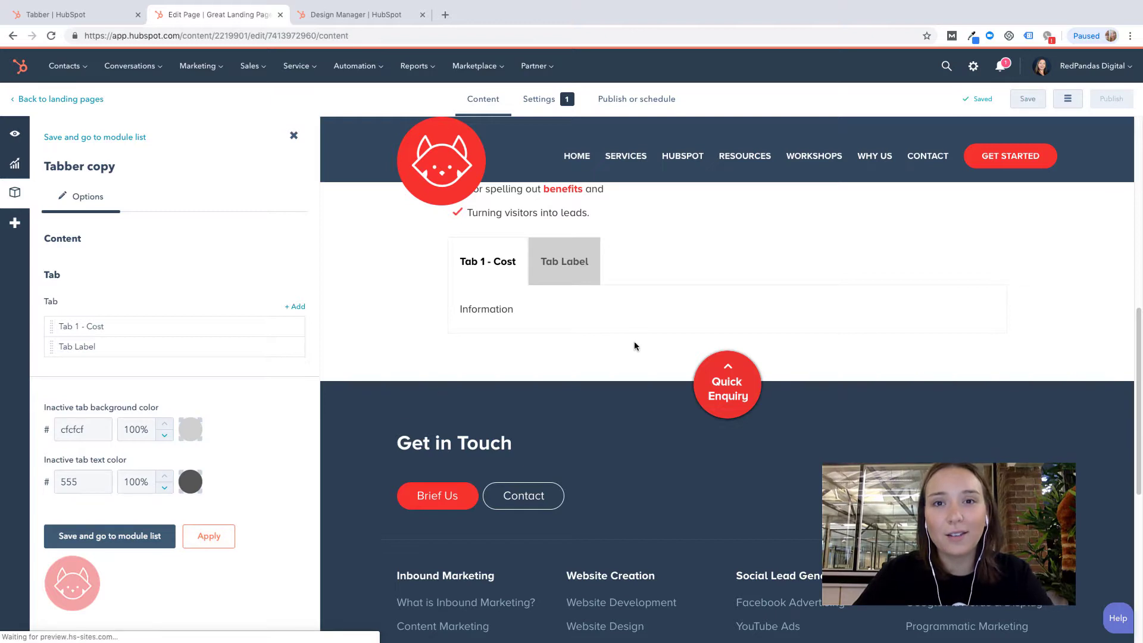